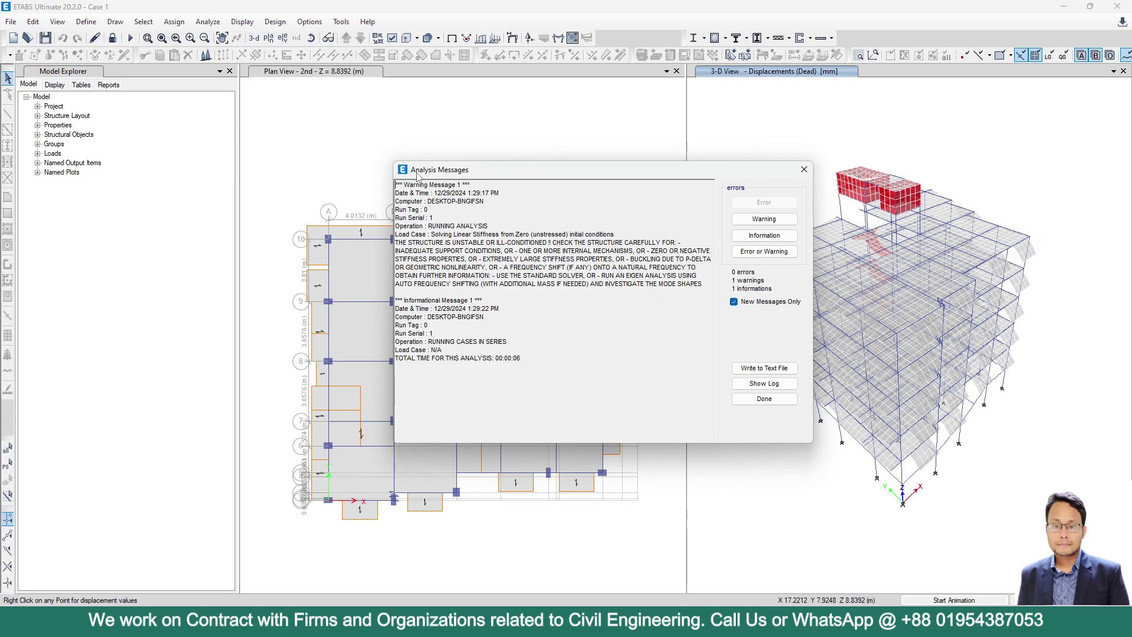
Step: Review the 'THE STRUCTURE IS UNSTABLE' warning in Analysis Messages, then dismiss the dialog
drag(407, 245, 508, 246)
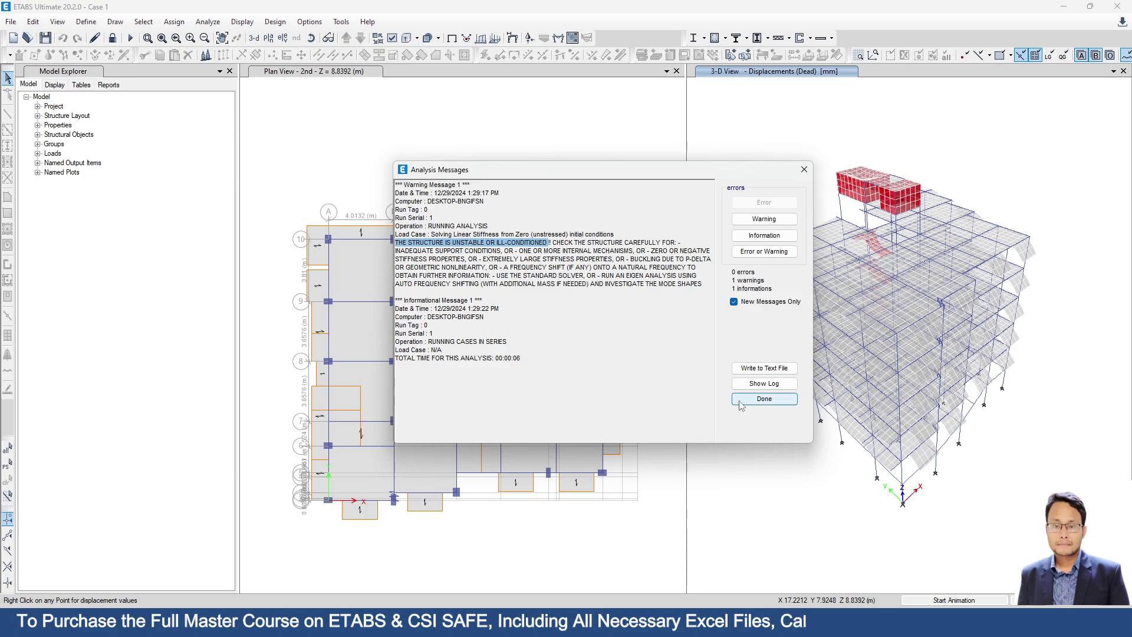
click(761, 401)
click(763, 399)
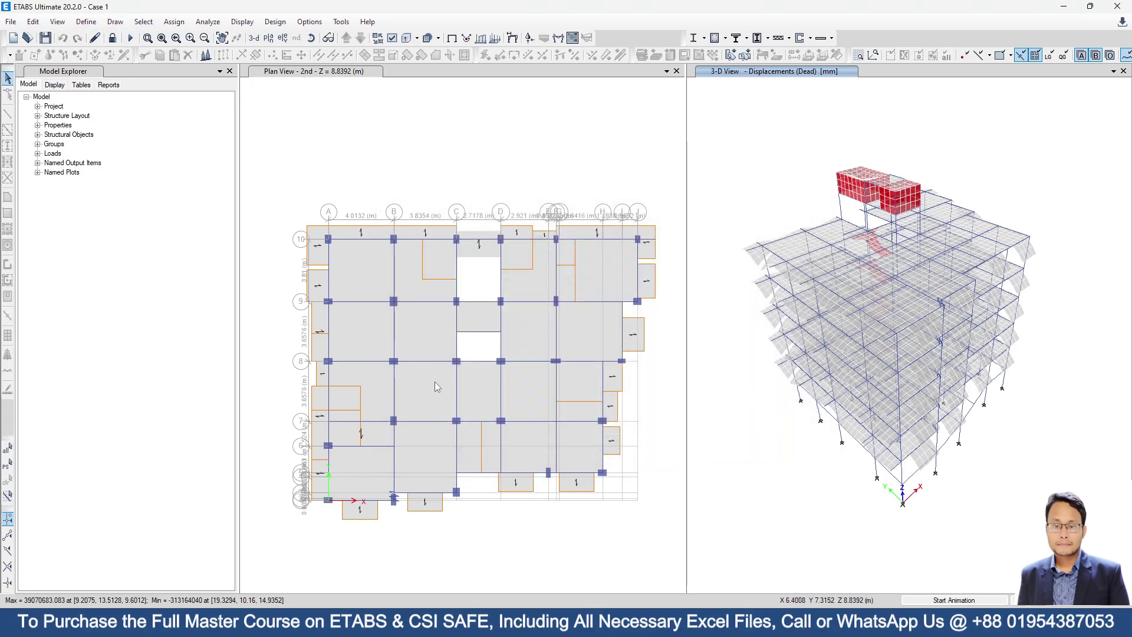
Step: Turn on Frame End Releases under Object Assignments for the 2nd-floor plan view
click(467, 323)
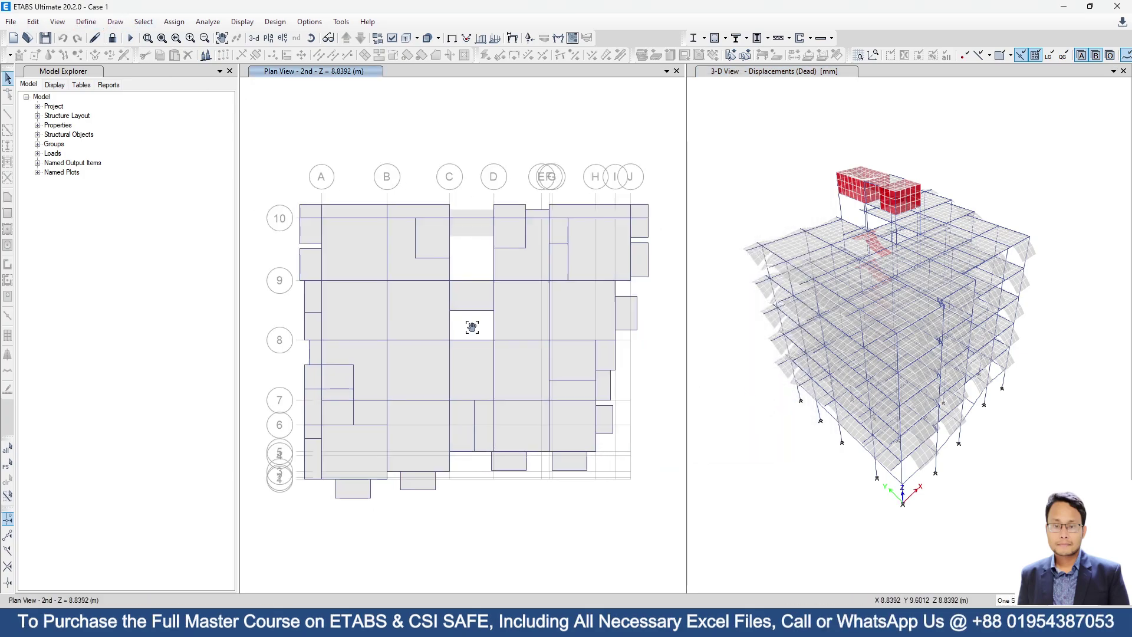
click(392, 38)
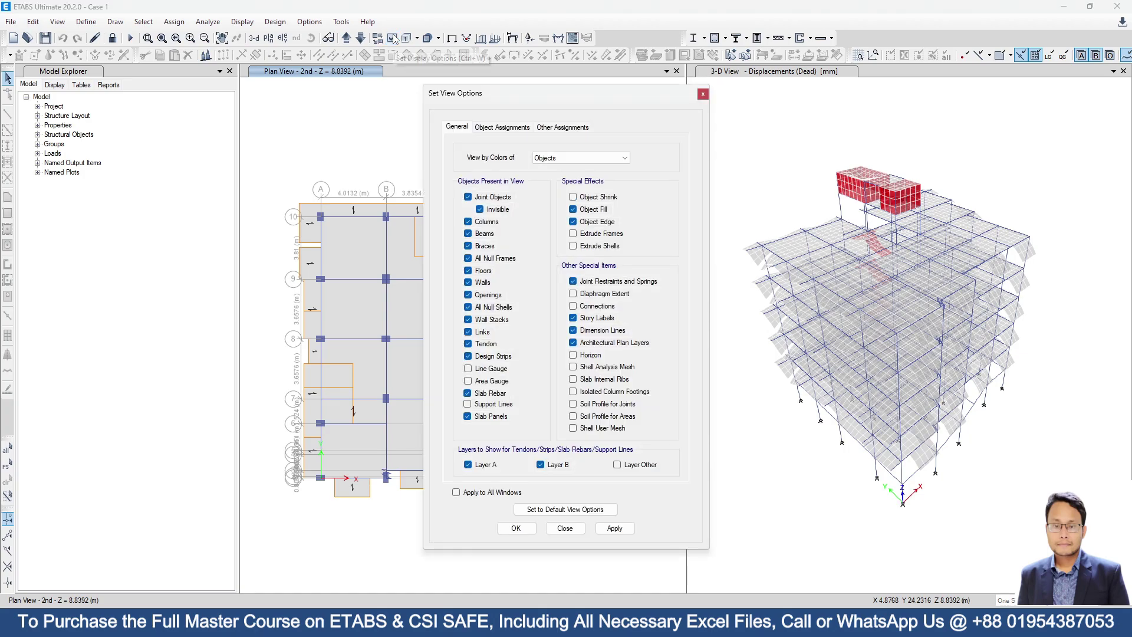
click(501, 127)
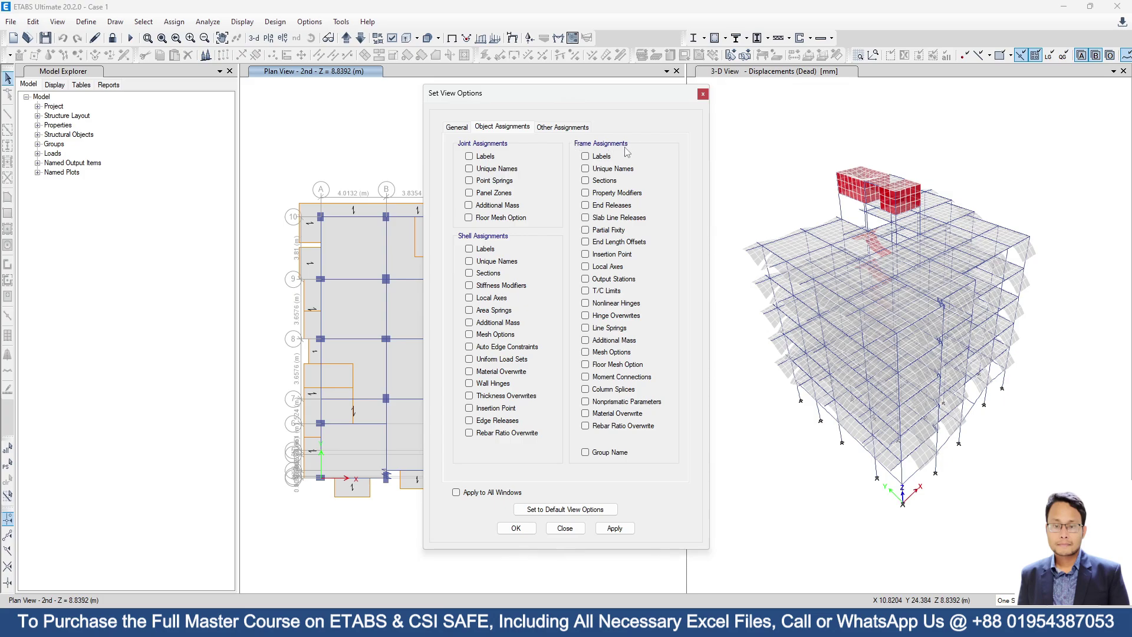
drag(591, 108, 822, 110)
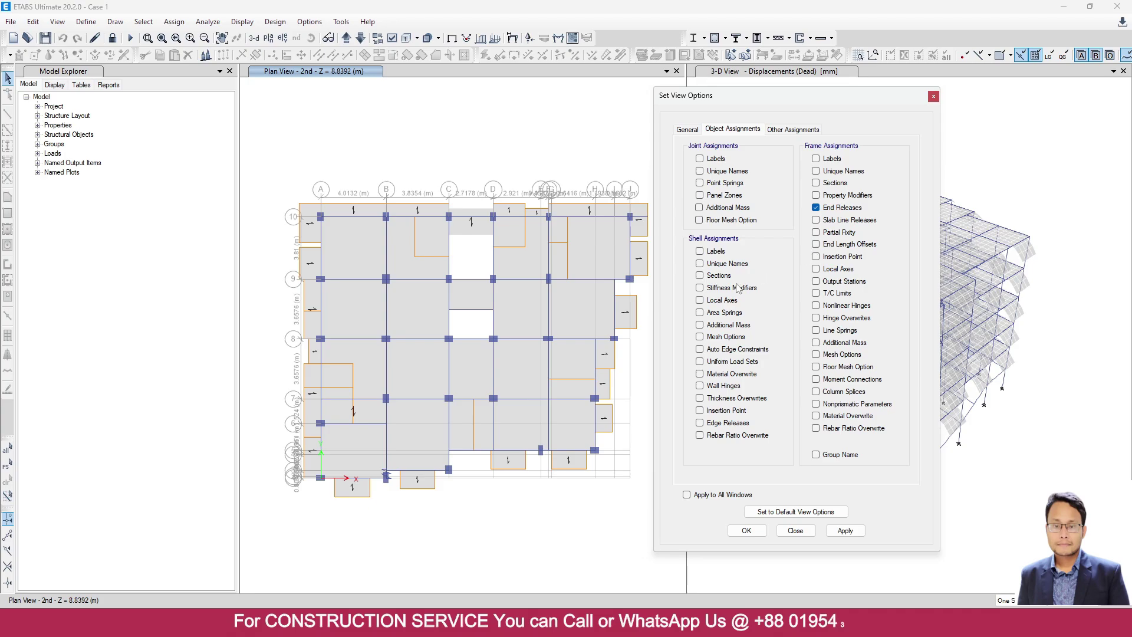
click(845, 530)
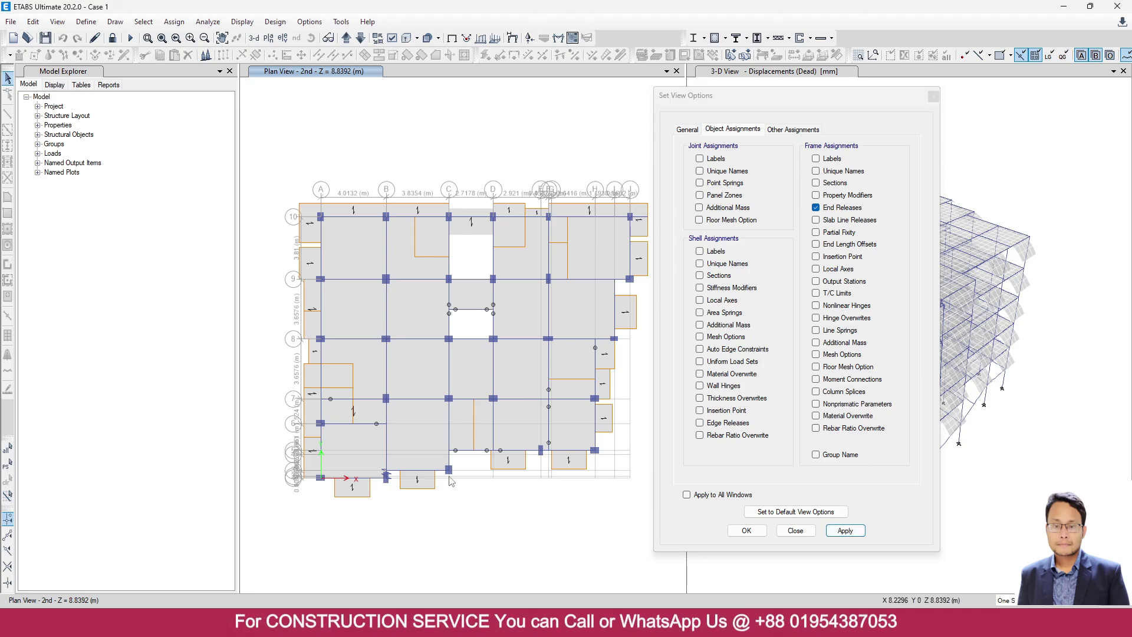
scroll(383, 424, up, 3)
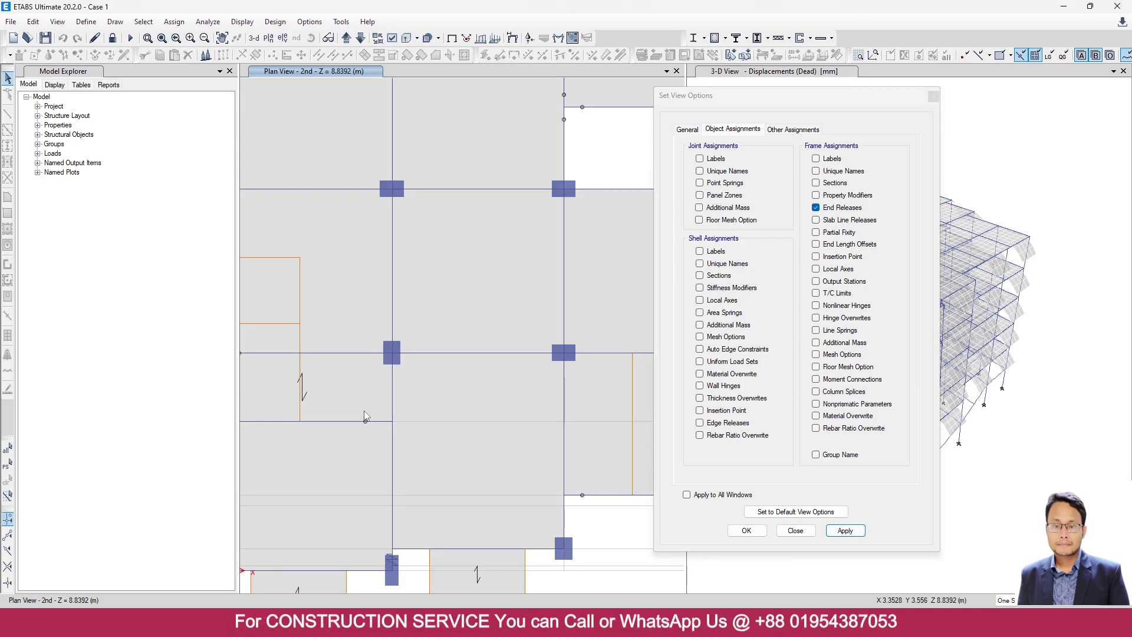
scroll(364, 416, down, 3)
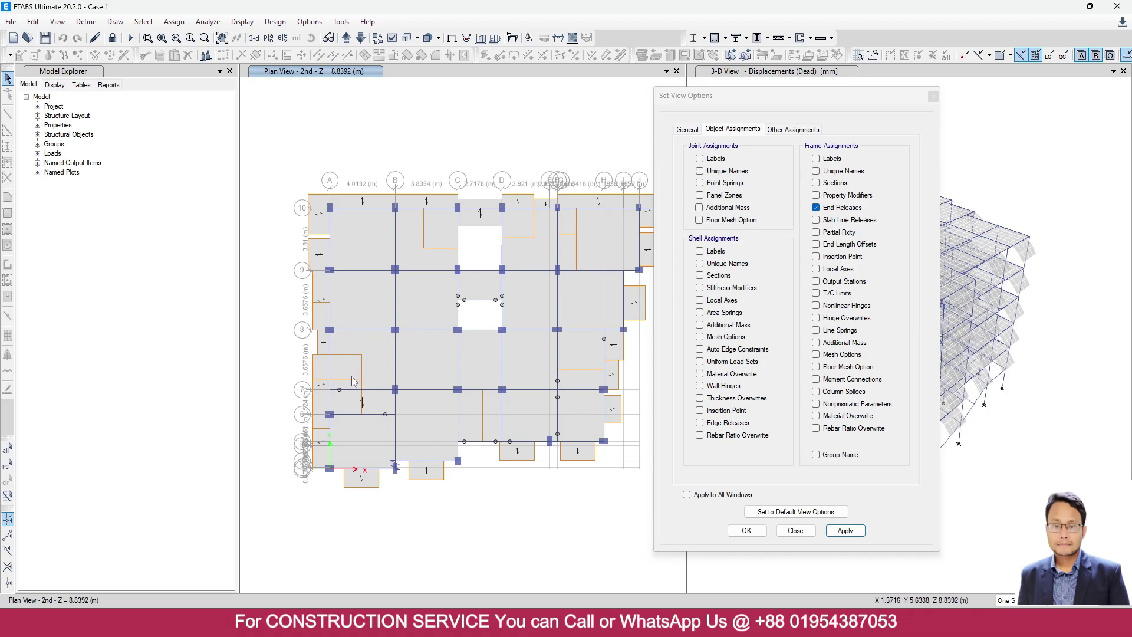
scroll(353, 380, up, 3)
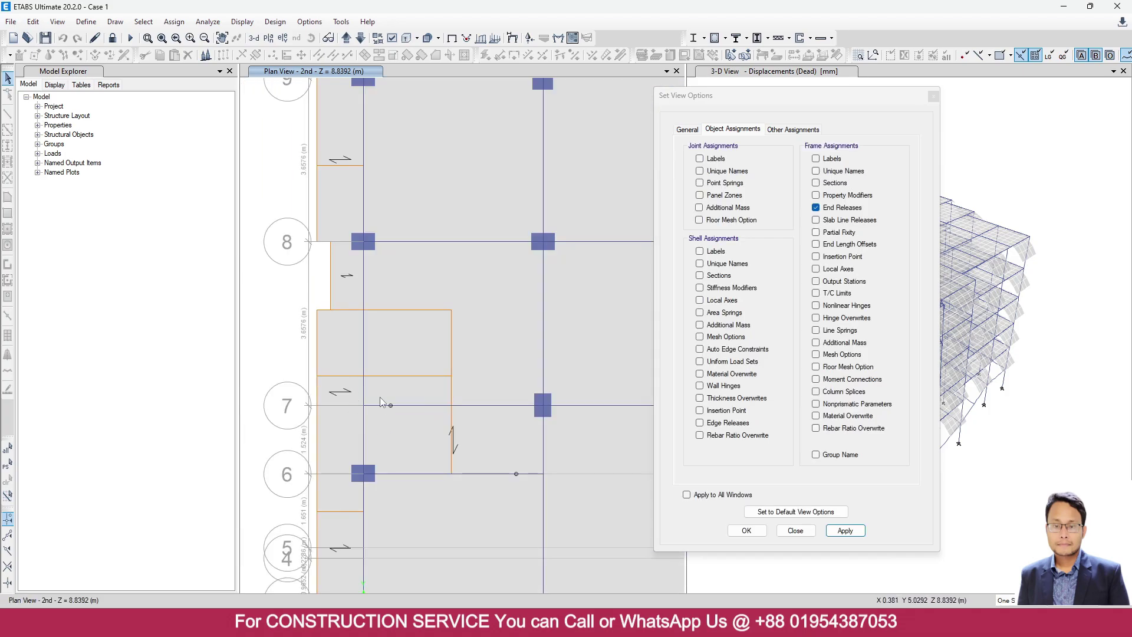
scroll(380, 402, down, 3)
scroll(501, 407, up, 4)
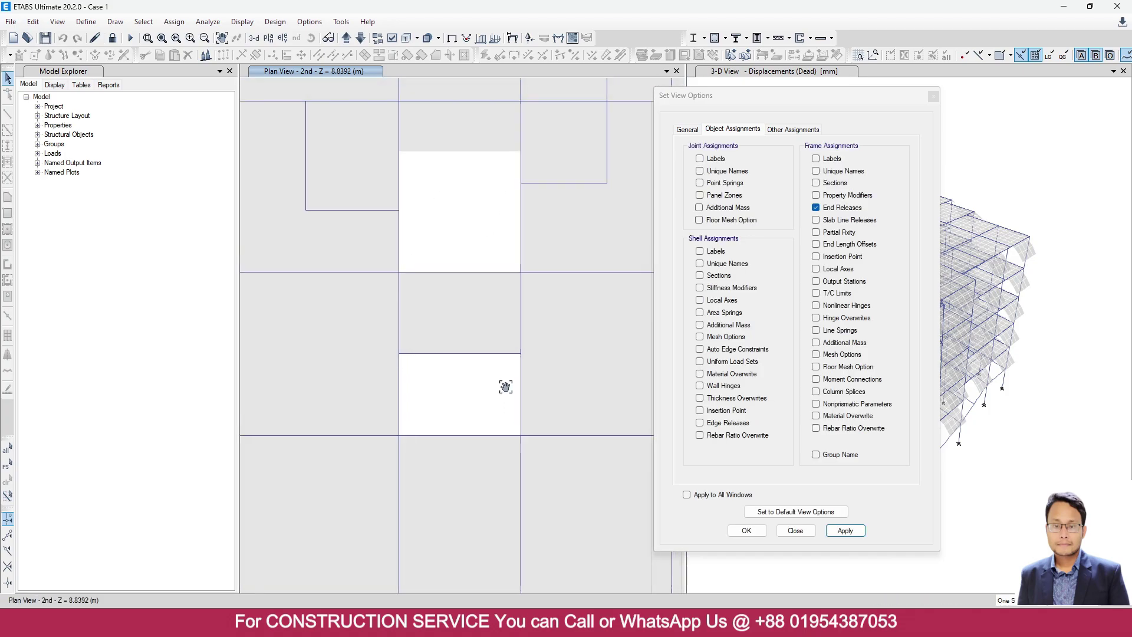
Step: Select the short frames on either side of the lower slab opening, then close Set View Options
click(452, 357)
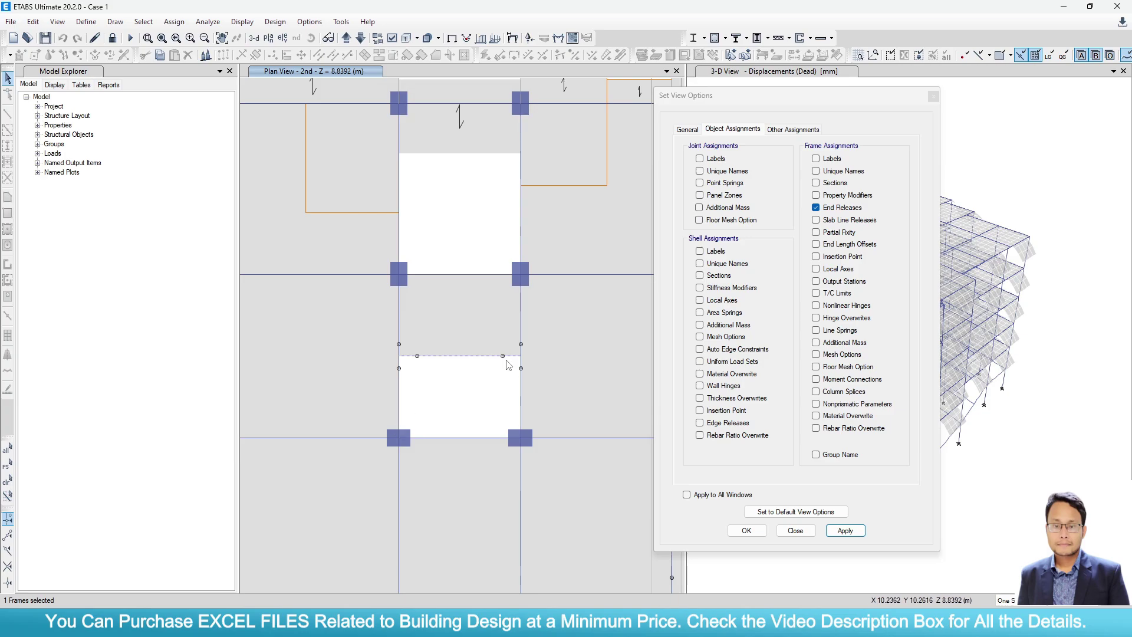
click(458, 359)
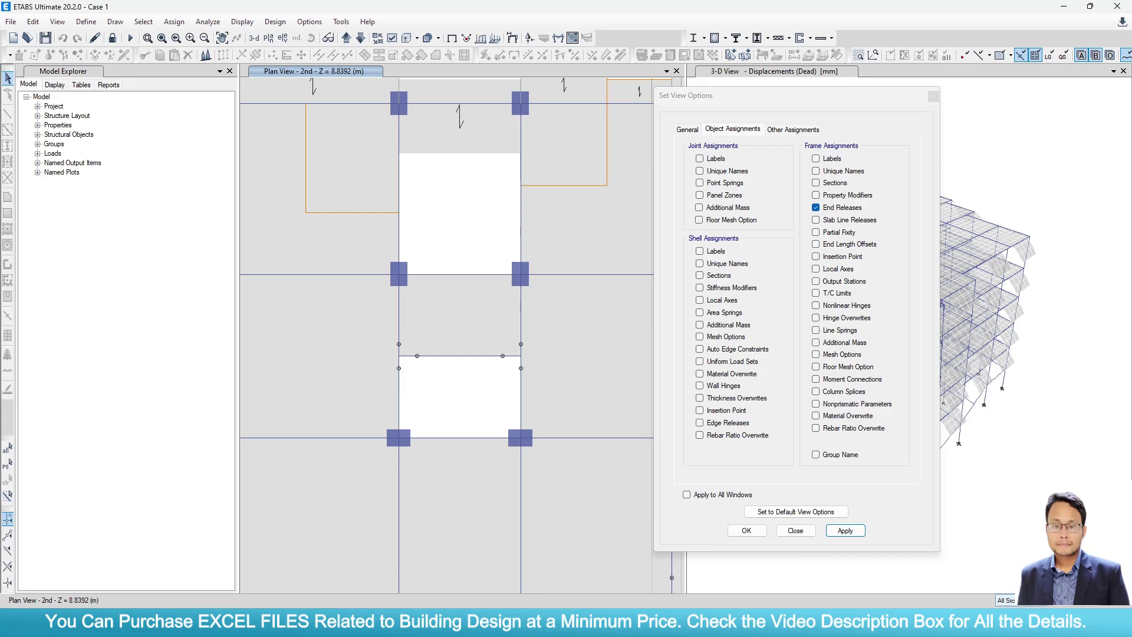
click(399, 323)
click(521, 325)
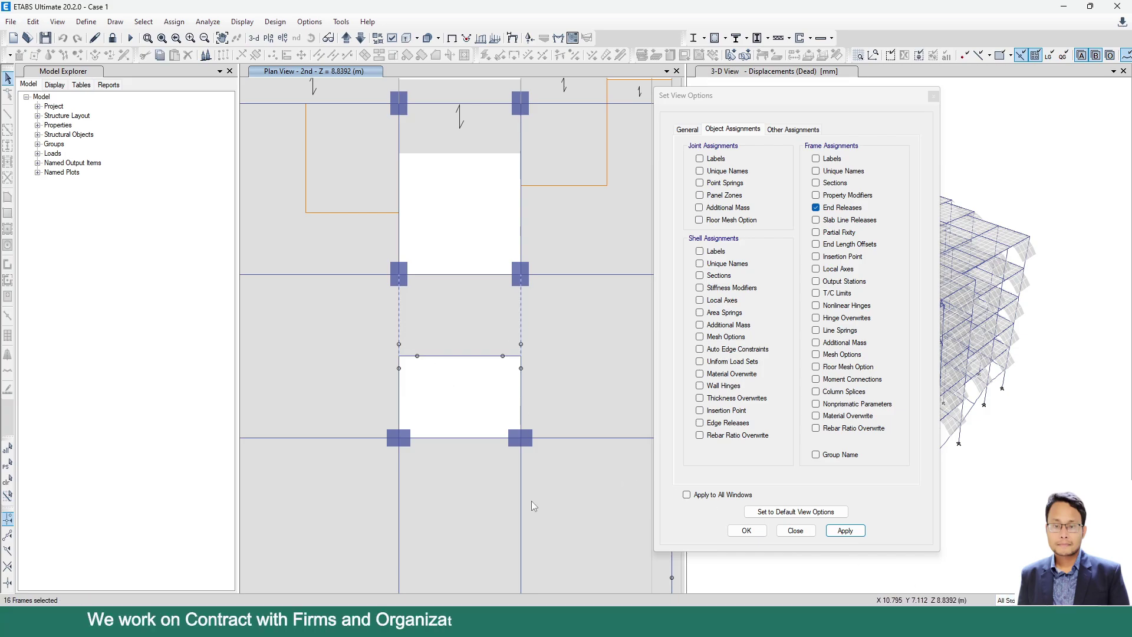
click(933, 95)
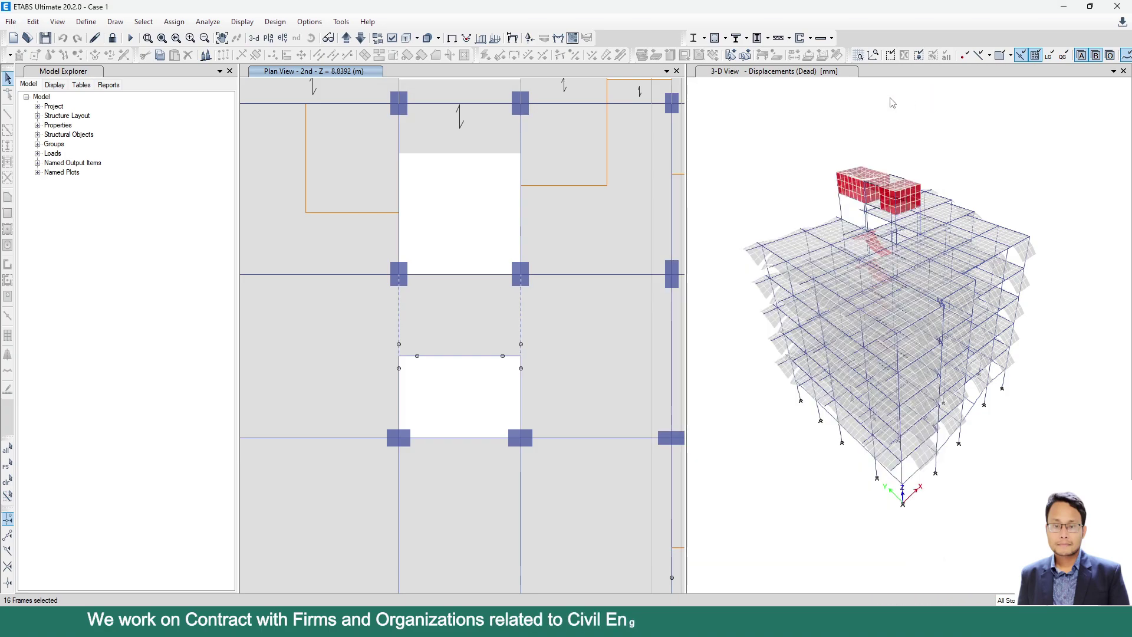
Step: Unlock the model and clear the Moment 22 and Moment 33 end releases on the selected frames
click(174, 22)
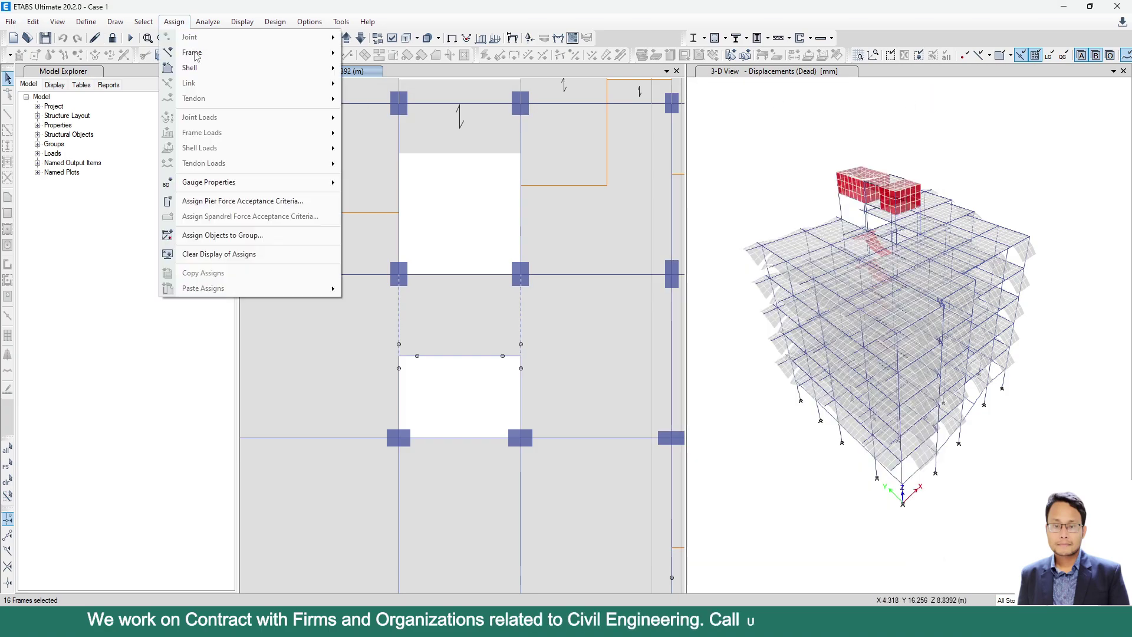
click(112, 38)
click(579, 350)
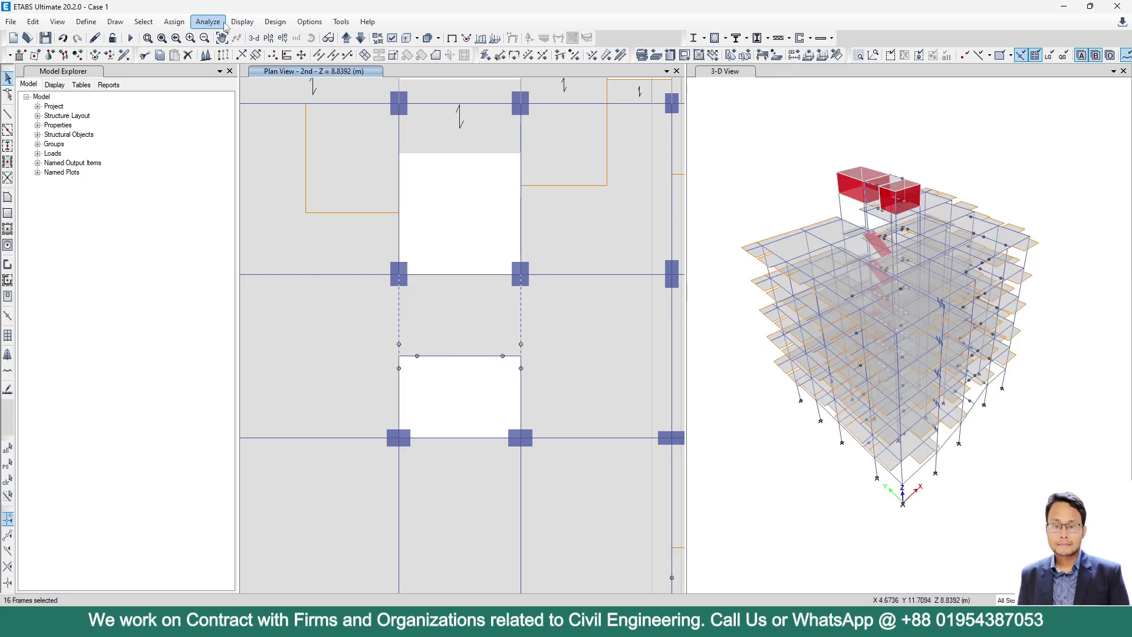
click(180, 23)
mouse_move(194, 53)
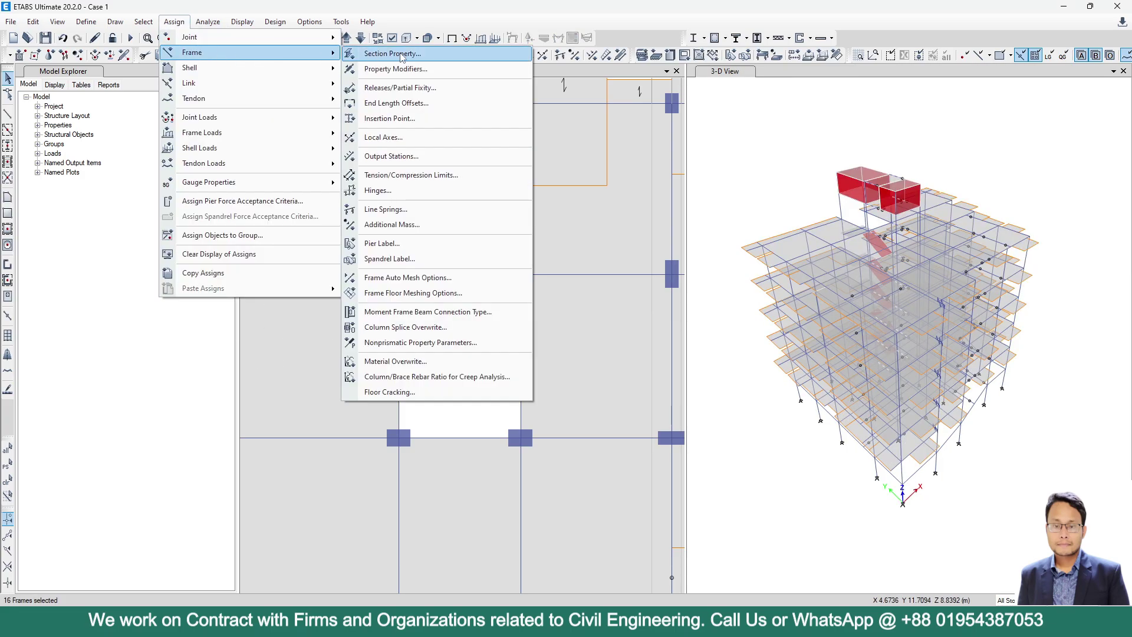
click(411, 89)
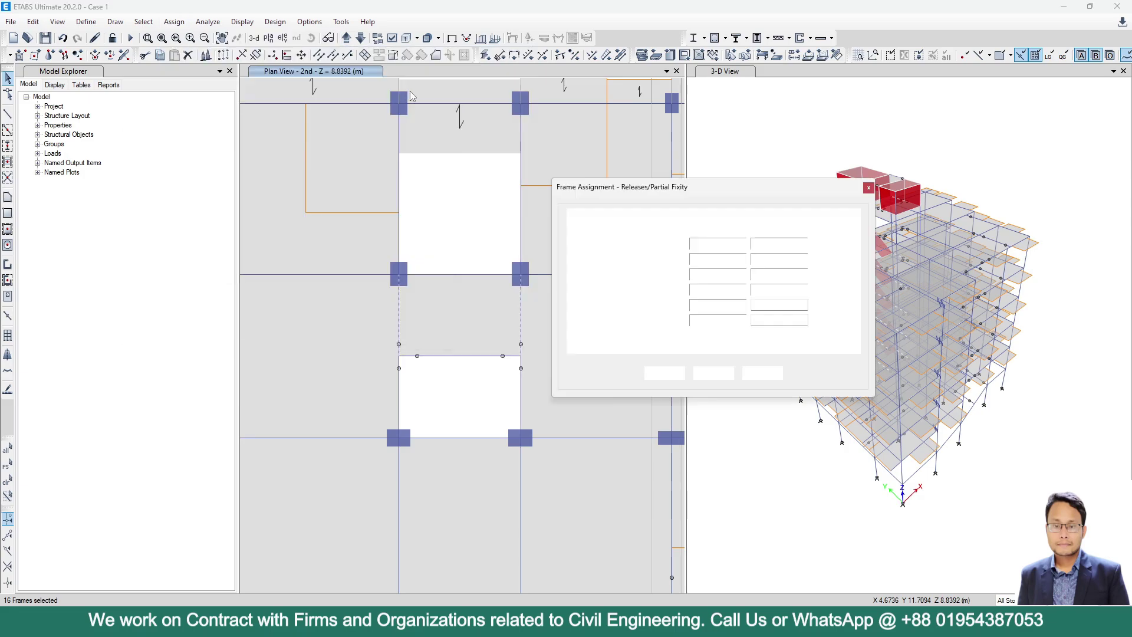
click(674, 305)
click(674, 320)
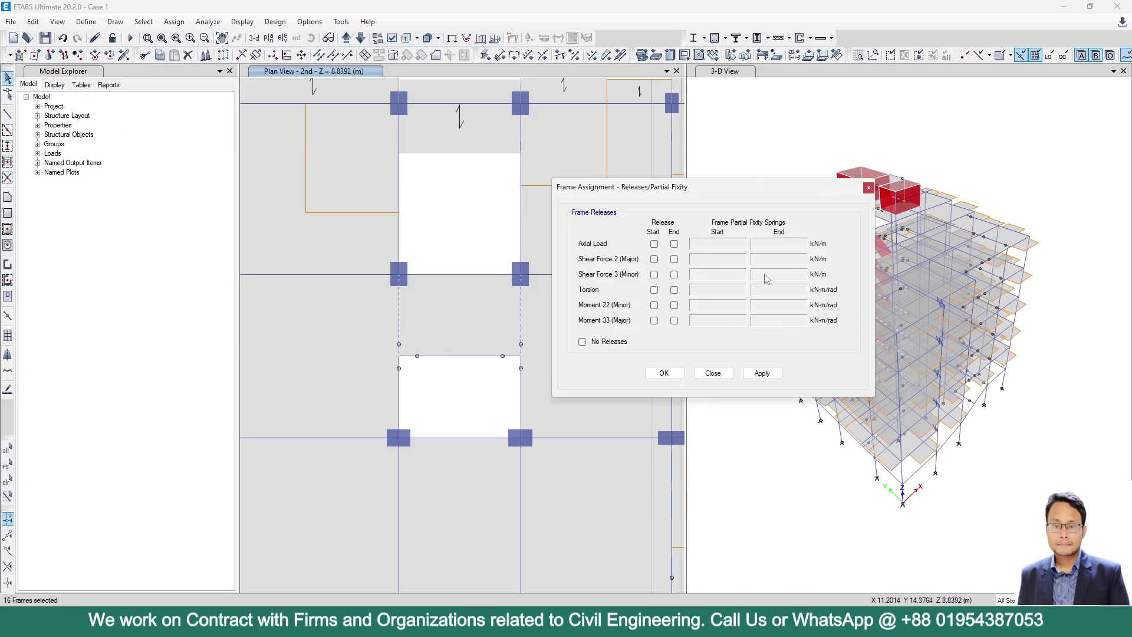
drag(713, 192, 852, 168)
click(900, 350)
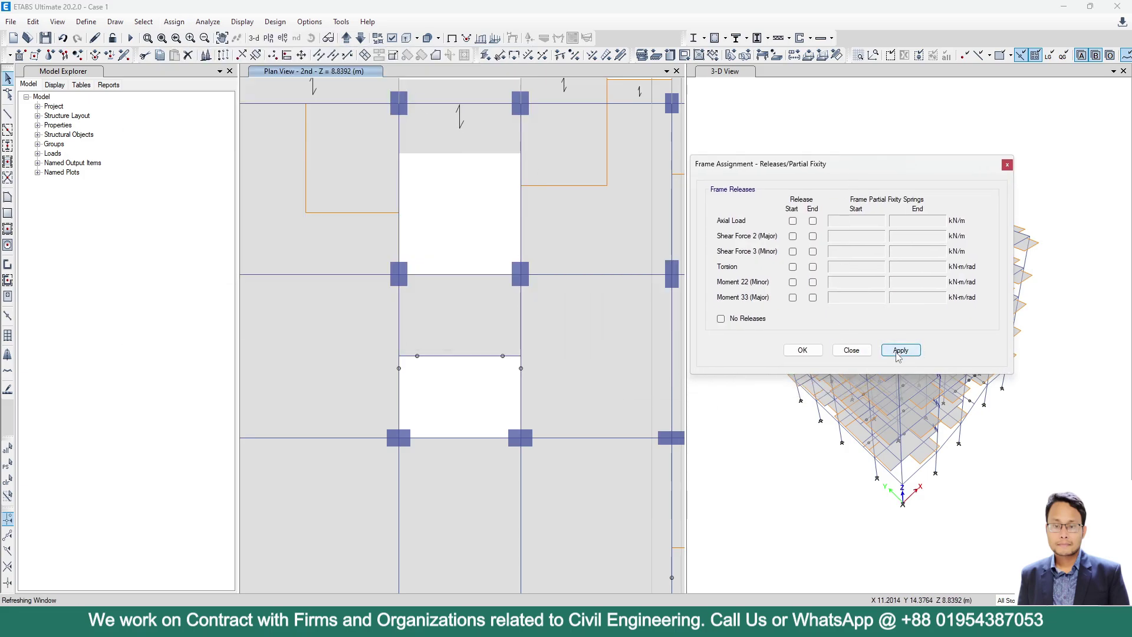
Step: Apply the cleared releases to the short frames beside the opening and merge the frame segments
click(400, 379)
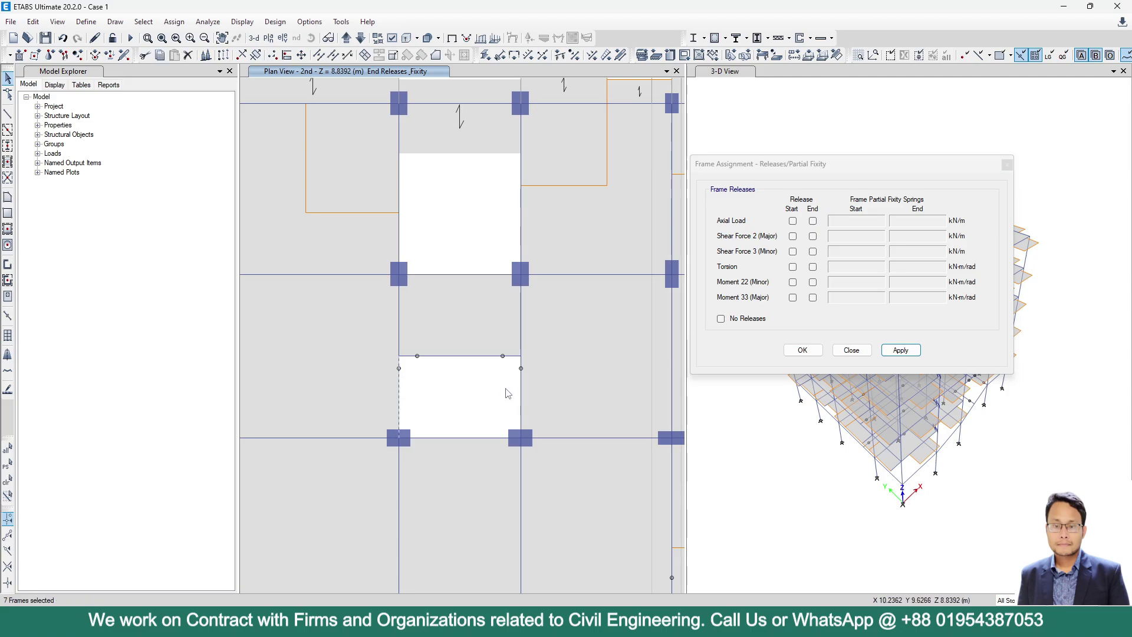
click(521, 387)
click(888, 352)
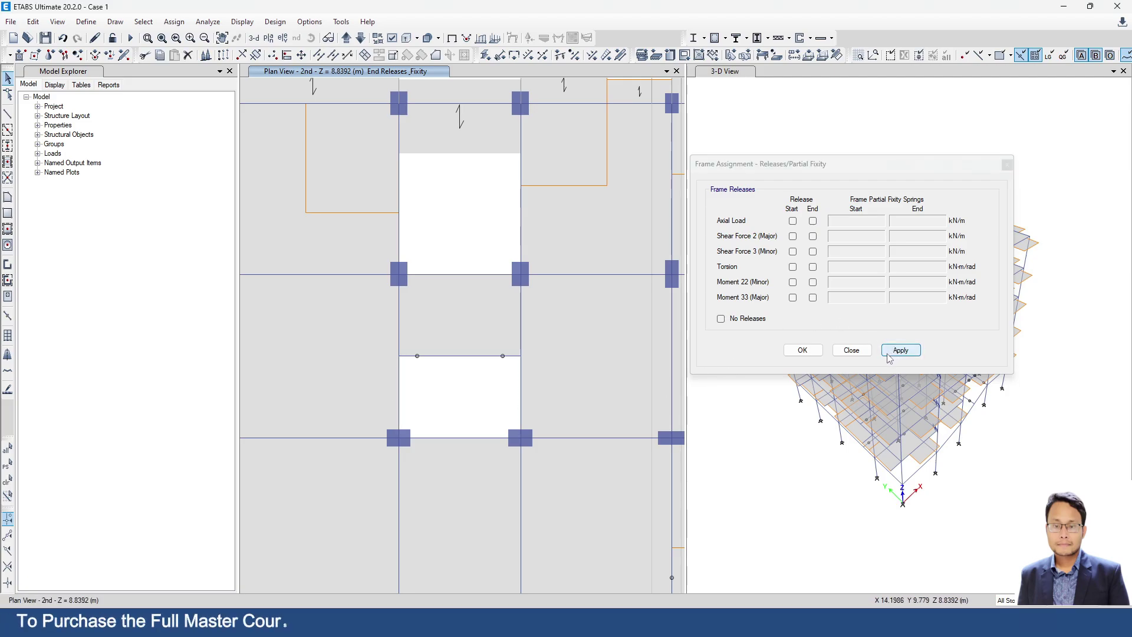
click(400, 336)
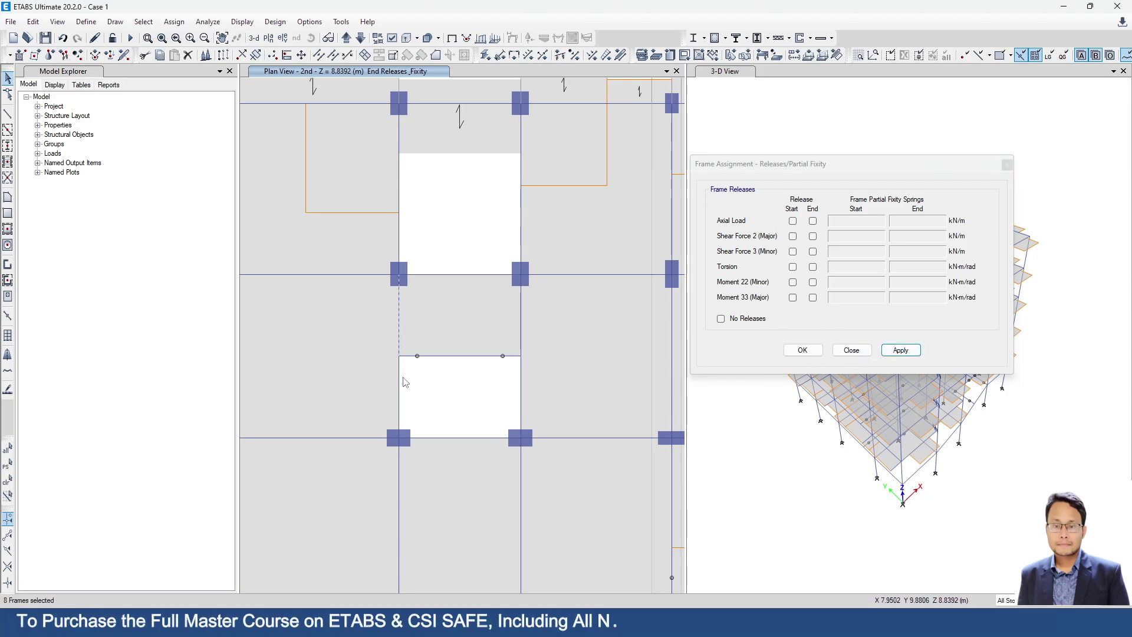
click(400, 384)
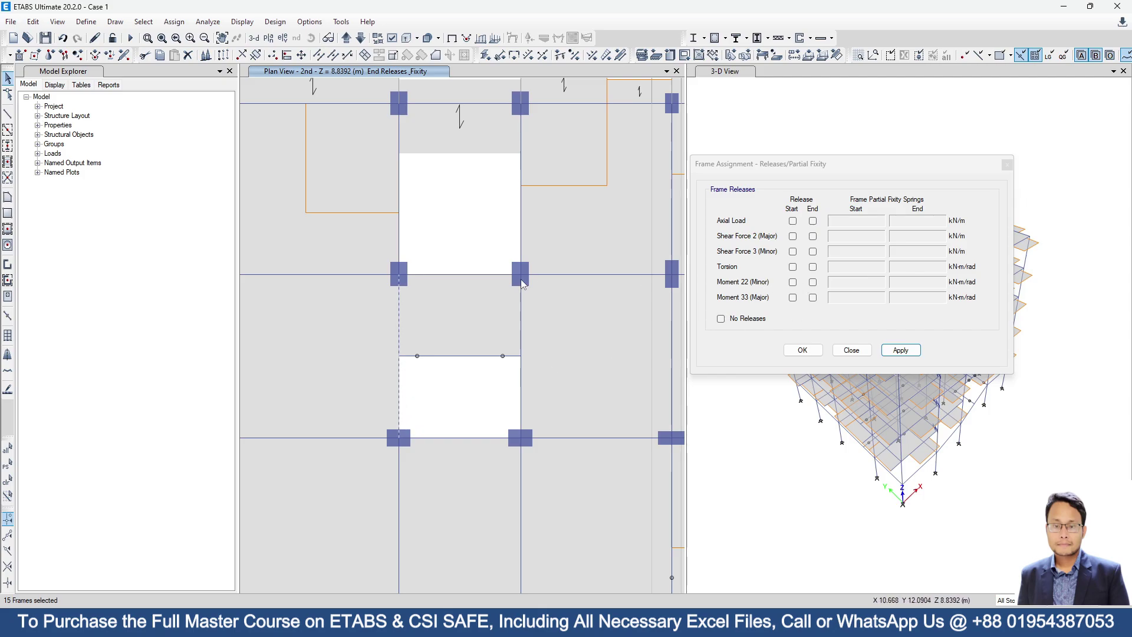
click(333, 55)
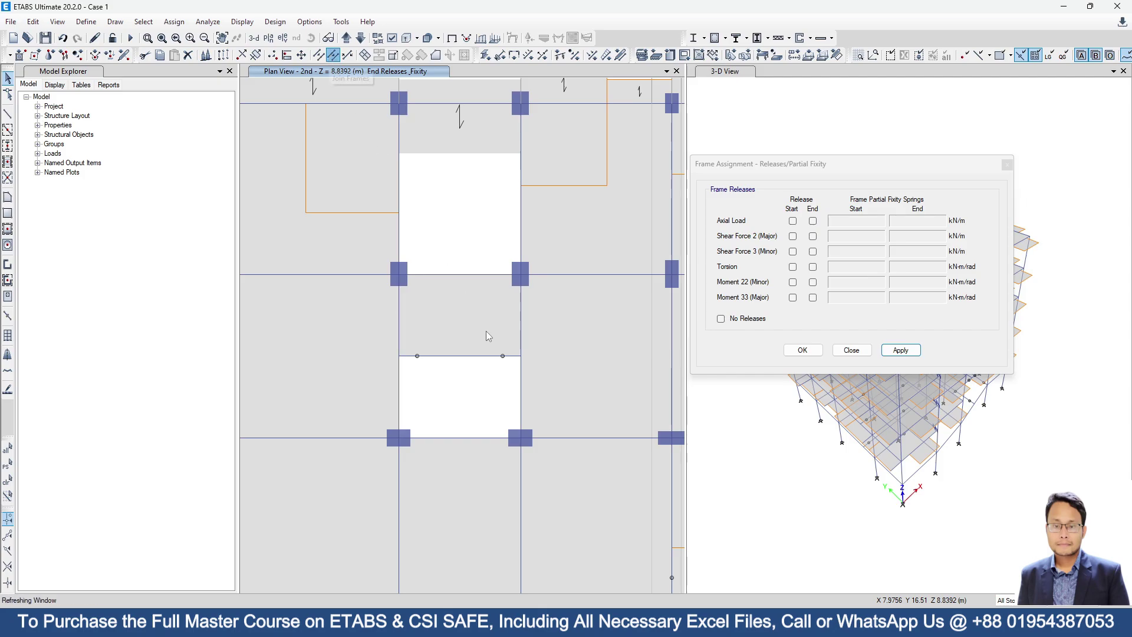
Step: Reselect the three frame lines, clear the selection and close the Releases/Partial Fixity dialog
click(399, 316)
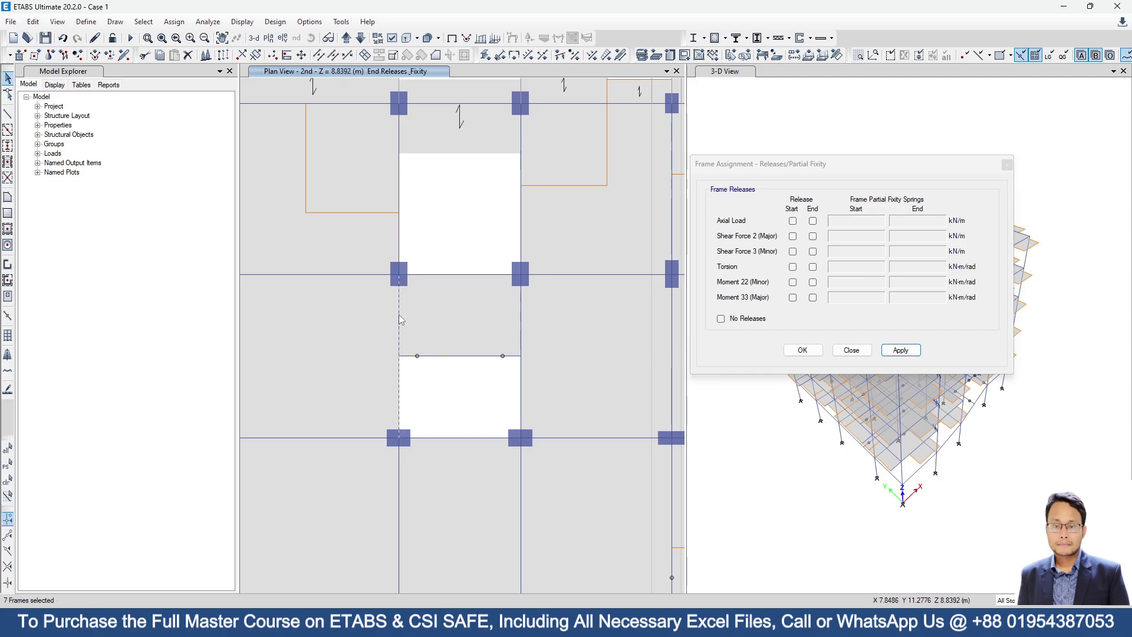
click(521, 380)
click(672, 336)
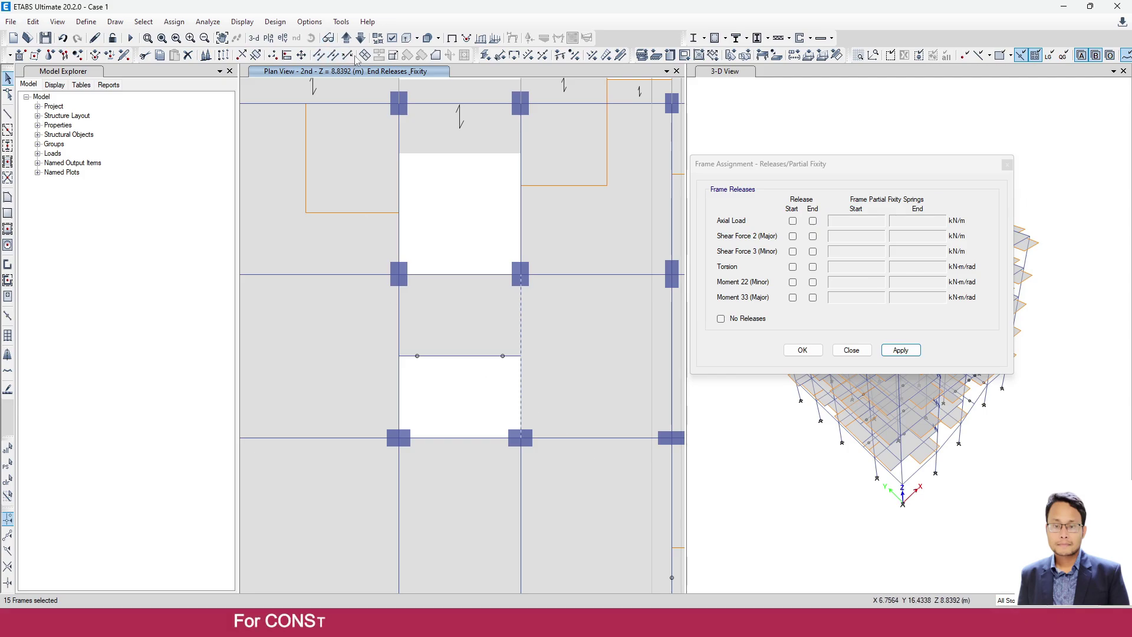
key(ctrl+q)
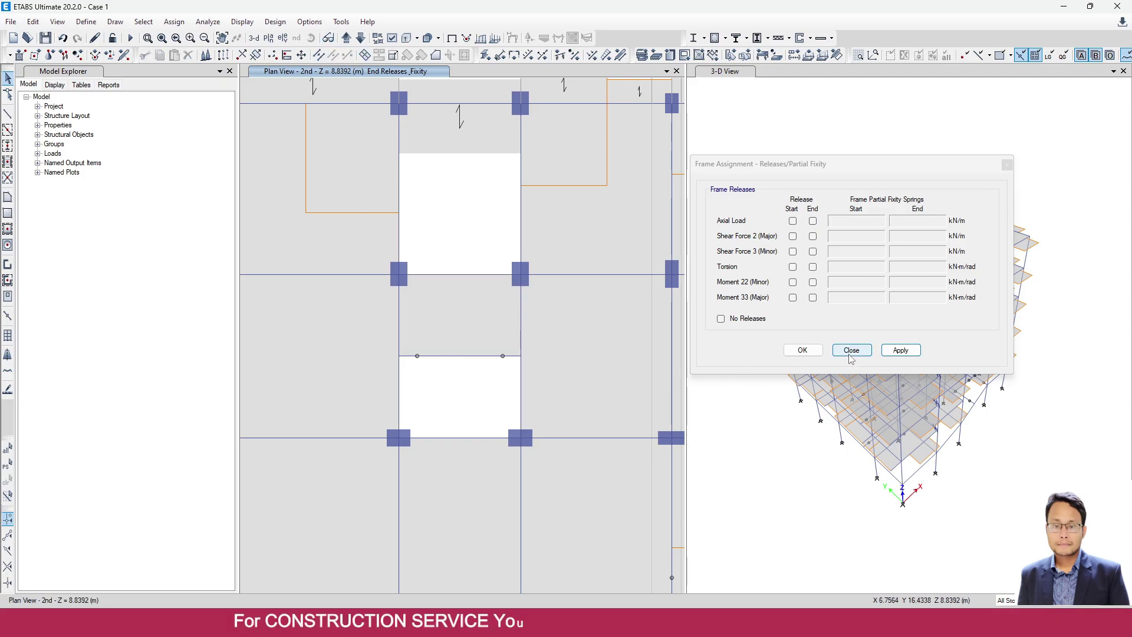
click(802, 350)
scroll(558, 384, down, 3)
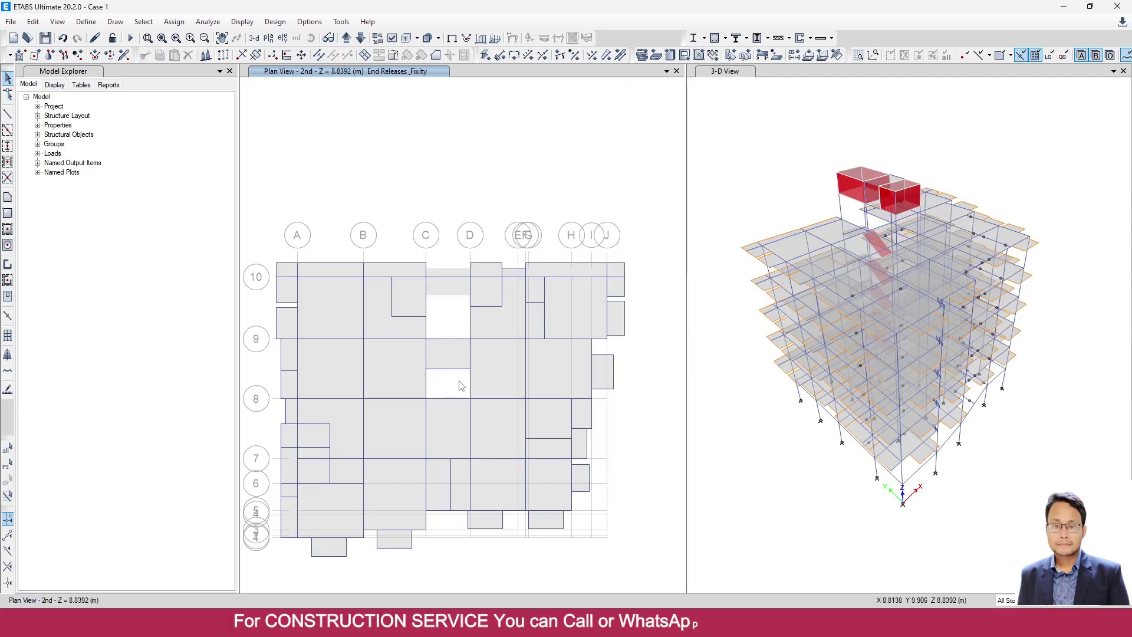
Step: Run the Case 1 analysis and read a roof joint's dead-load displacement in 3-D
middle_drag(450, 384, 514, 336)
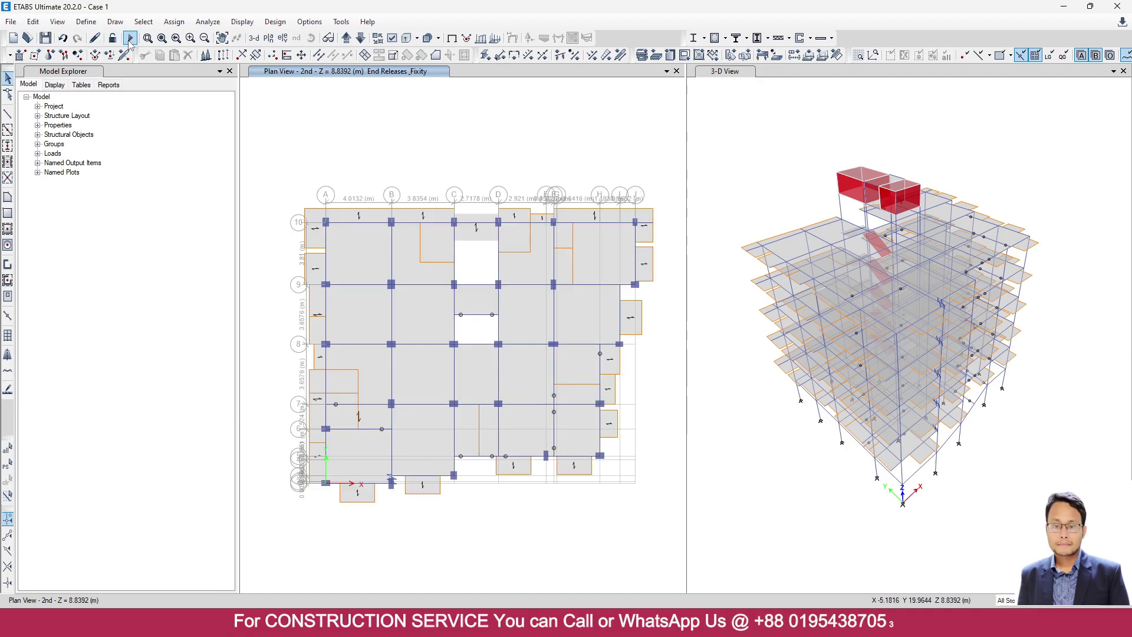
click(130, 38)
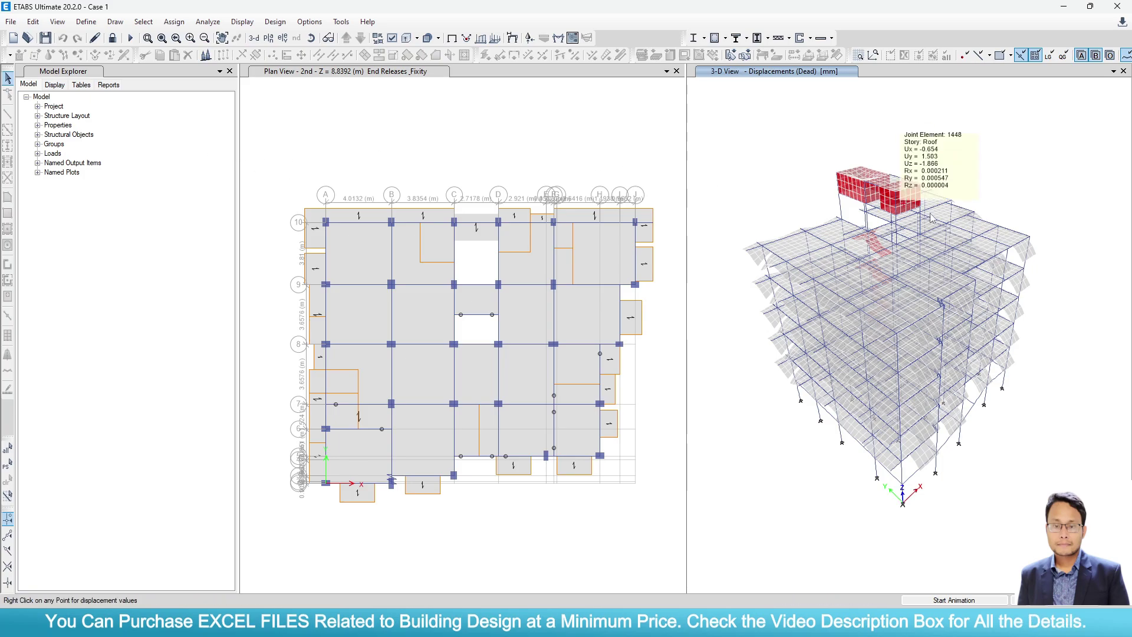
mouse_move(895, 213)
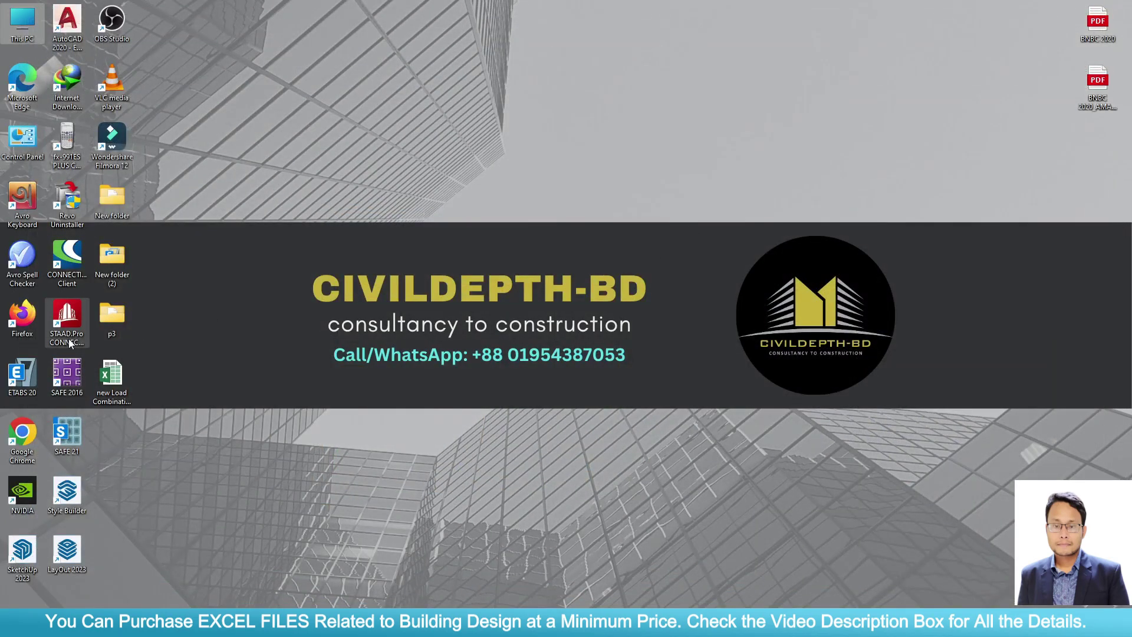
Step: Open the Case 2 .edb model from the desktop p3 folder
double_click(111, 319)
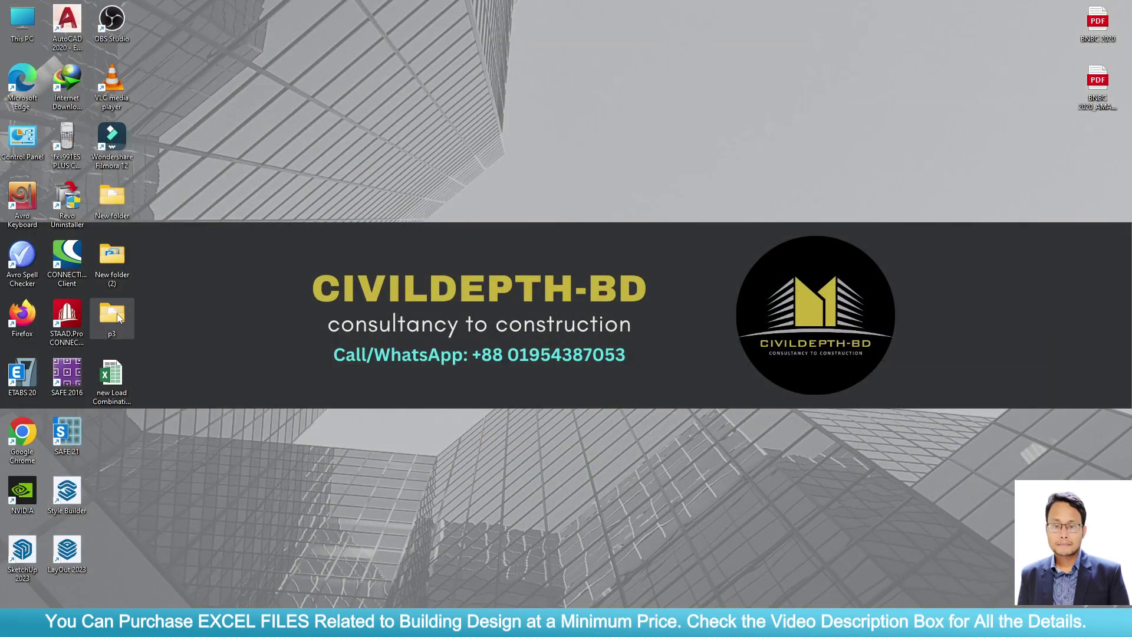
click(763, 147)
scroll(537, 337, down, 8)
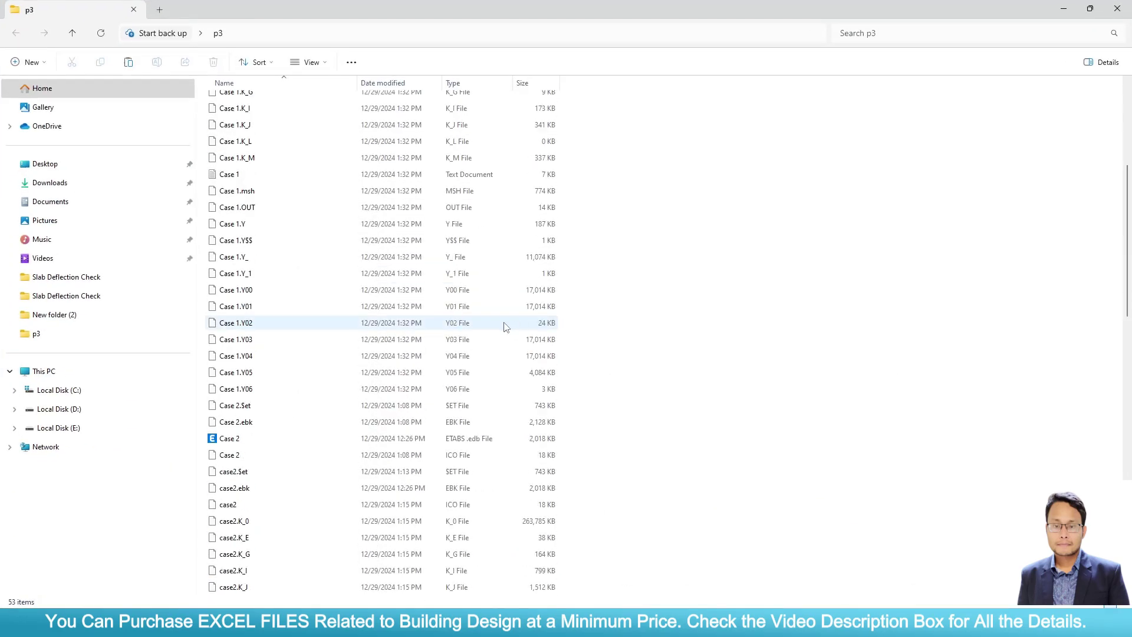
double_click(229, 290)
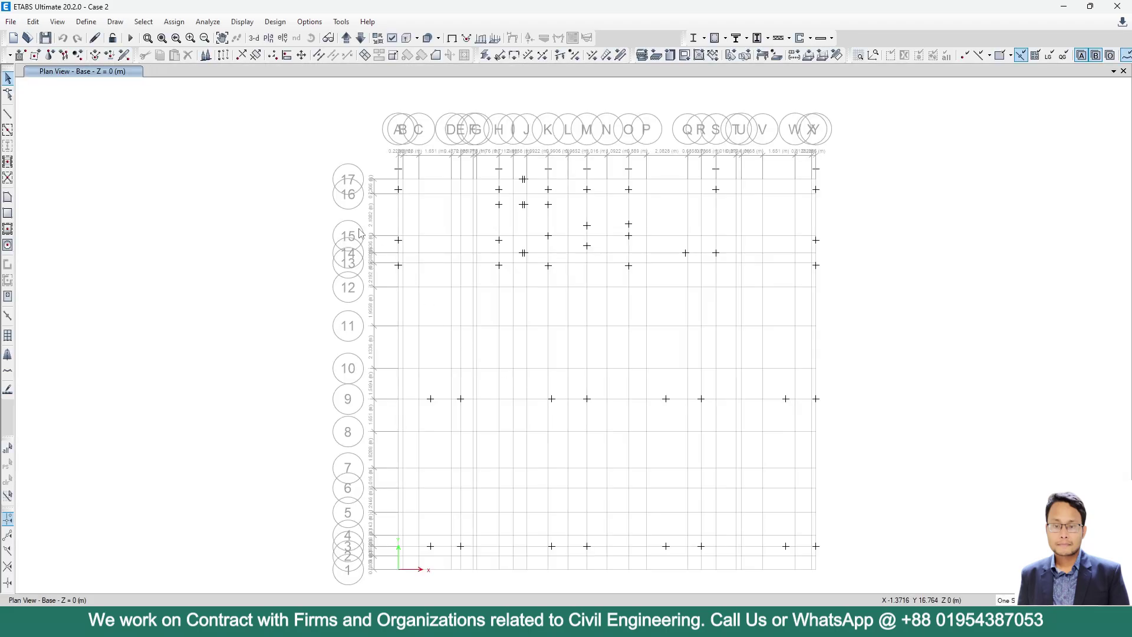
Step: In 3-D view, review Case 2's unstable-structure warning, then unlock the model and discard results
click(254, 38)
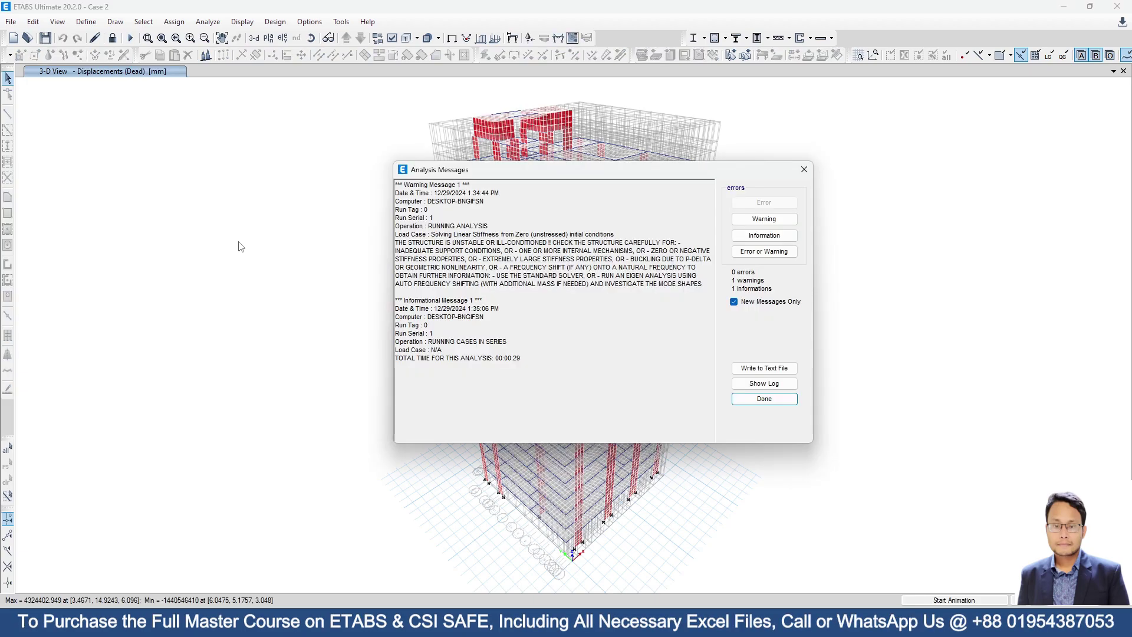
click(395, 240)
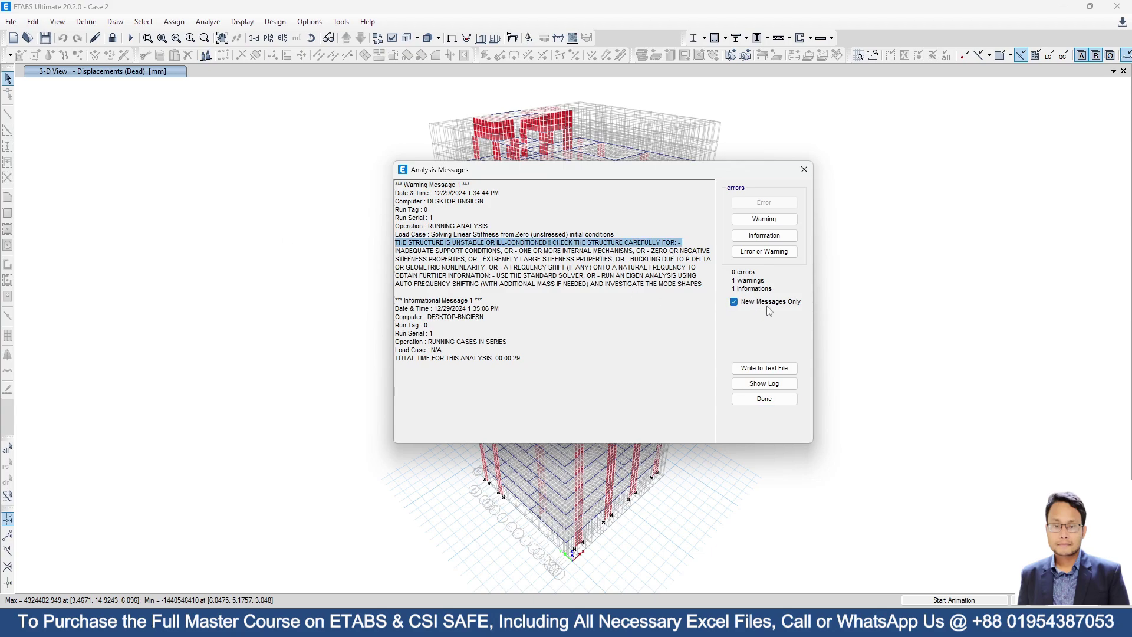
click(763, 398)
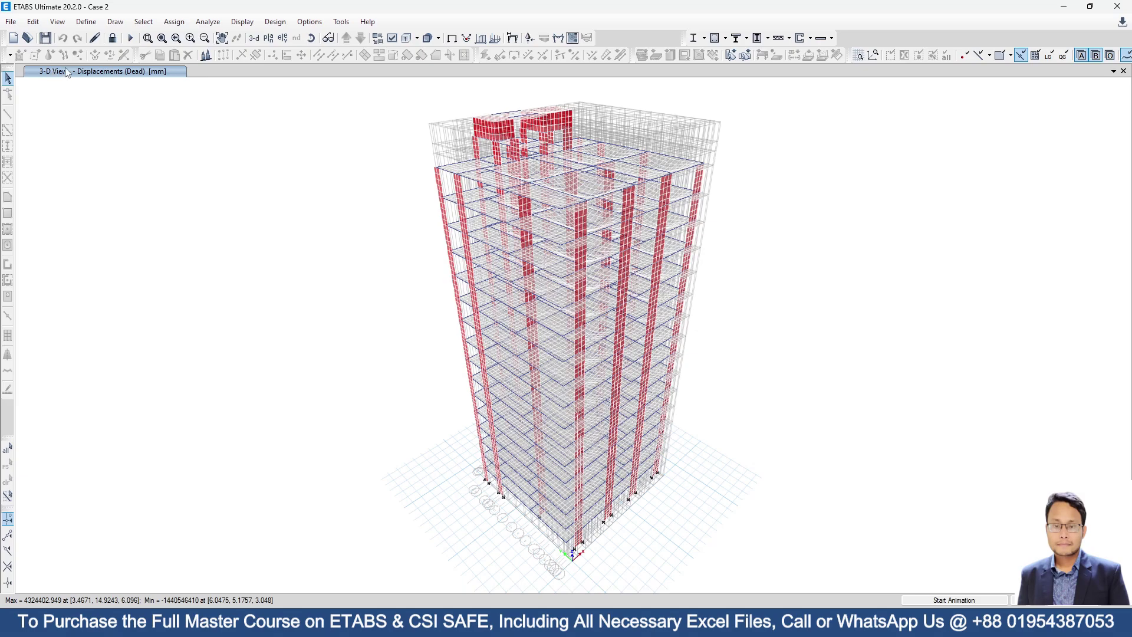
click(111, 40)
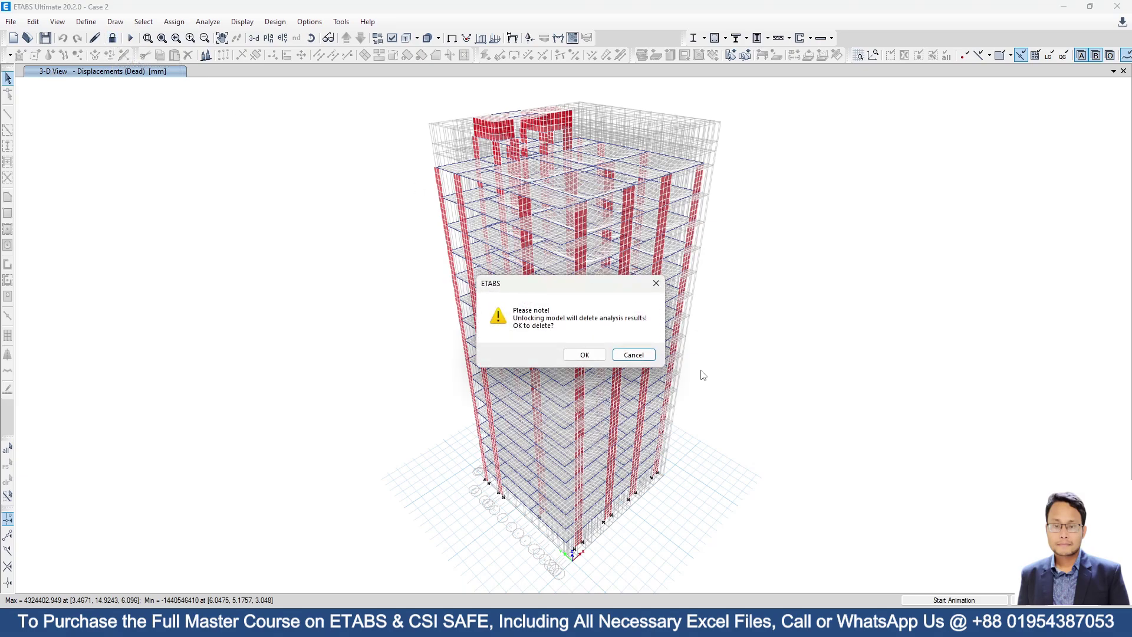
click(584, 355)
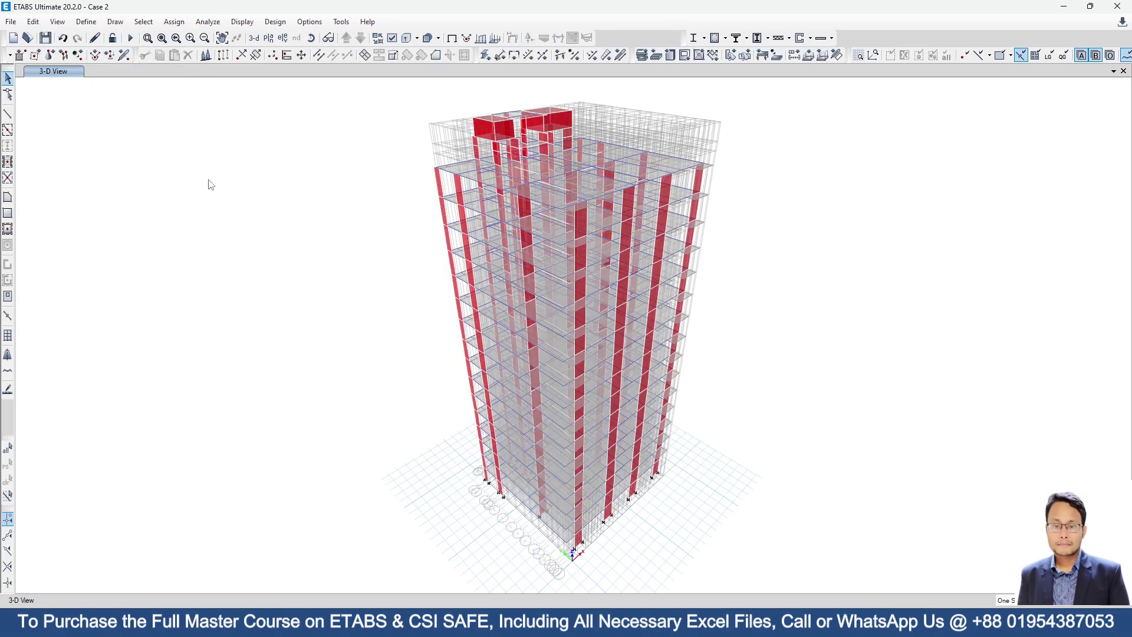
click(143, 21)
mouse_move(163, 39)
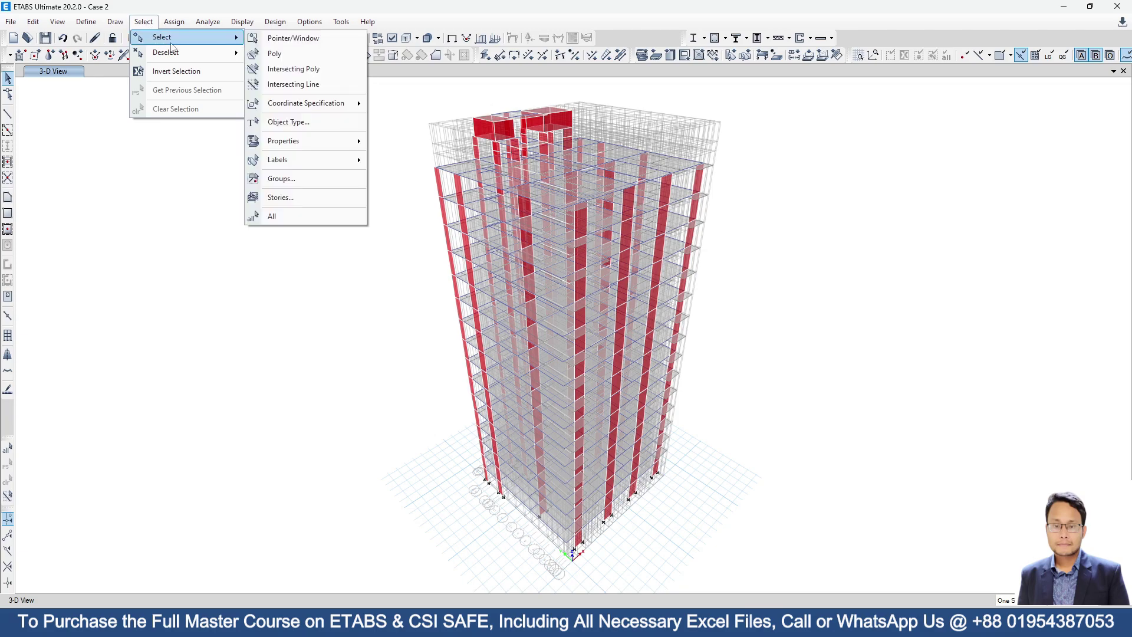
click(289, 122)
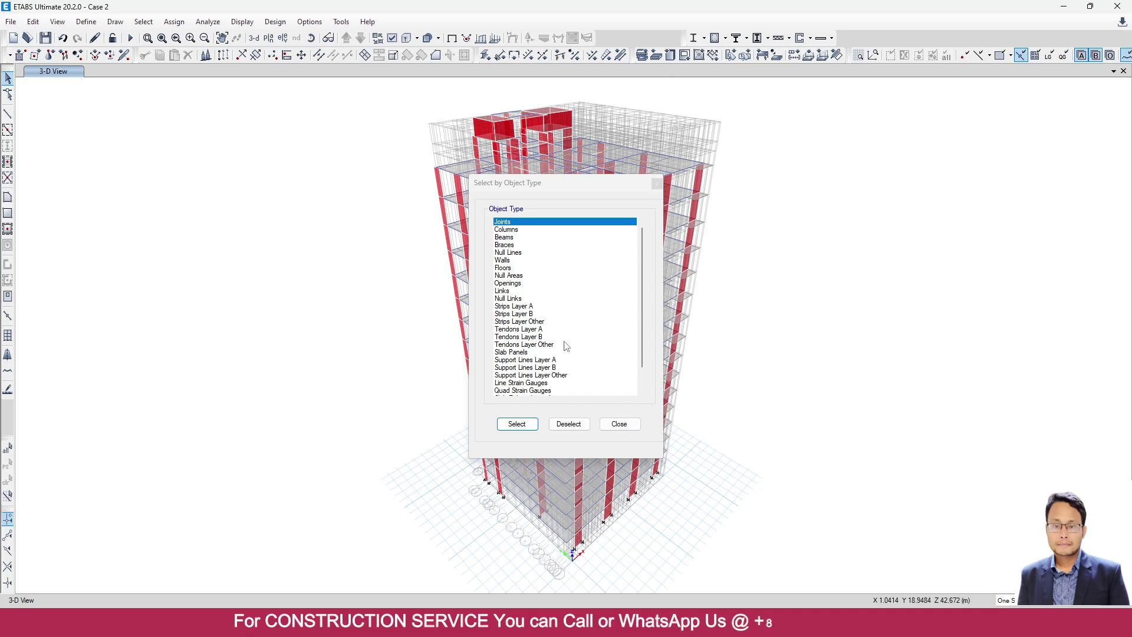
click(617, 424)
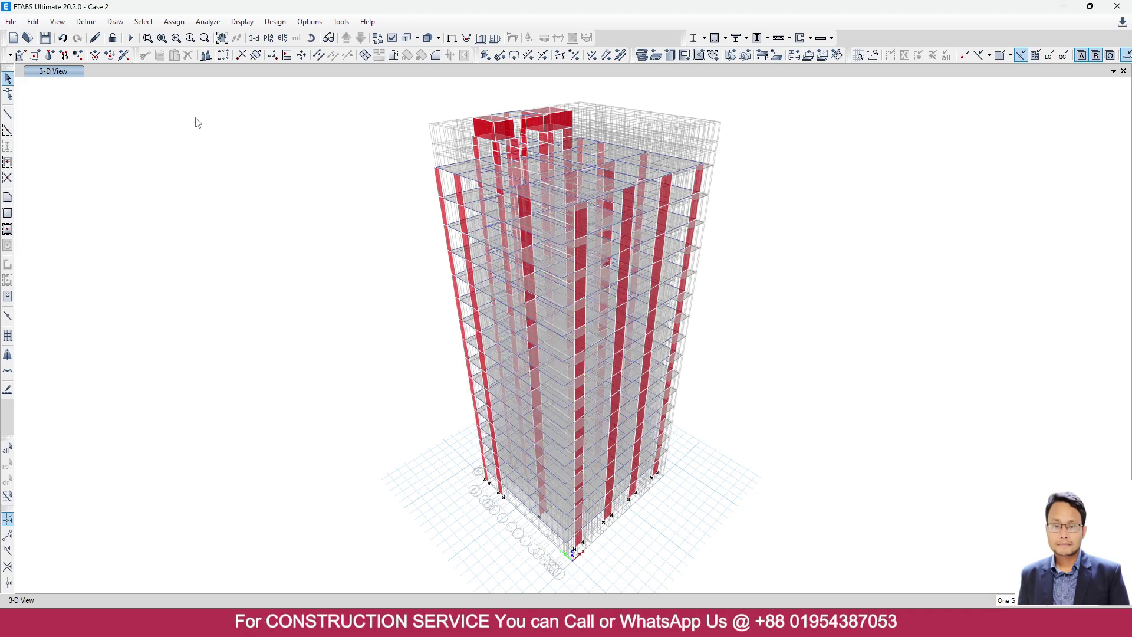
Step: Re-run the Case 2 analysis, dismiss the messages and read two joints' displacements
click(130, 39)
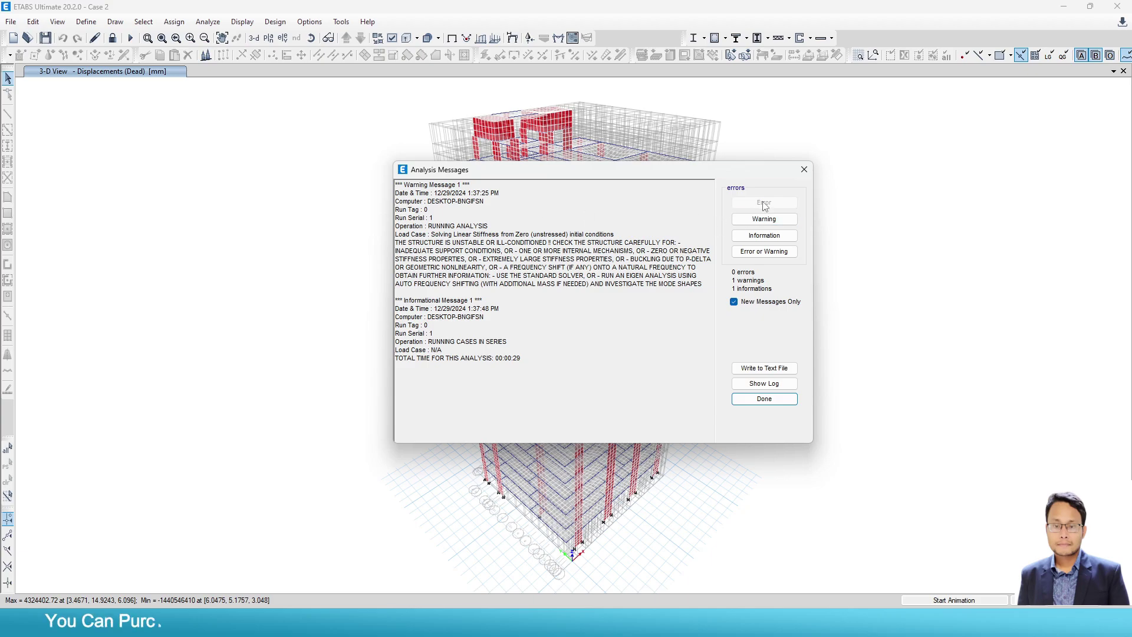
click(802, 170)
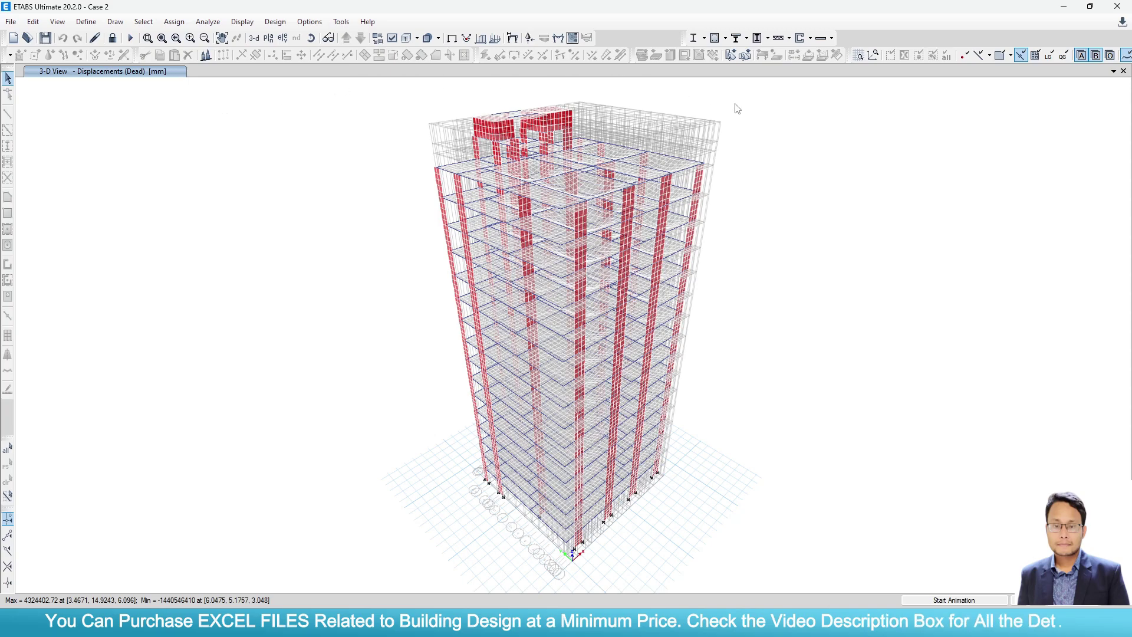
right_click(536, 357)
right_click(473, 230)
Step: Display Moment 3-3 frame force diagrams for combo 2. 1.2 DL + 1.6 LL + 0.5 Lr
click(242, 22)
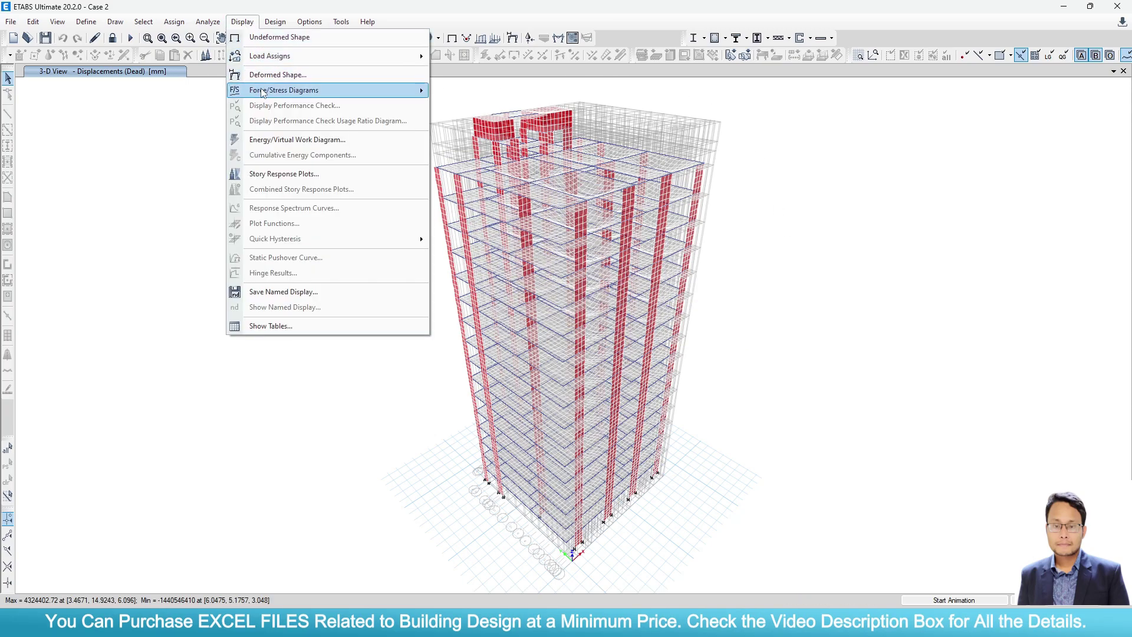
mouse_move(263, 92)
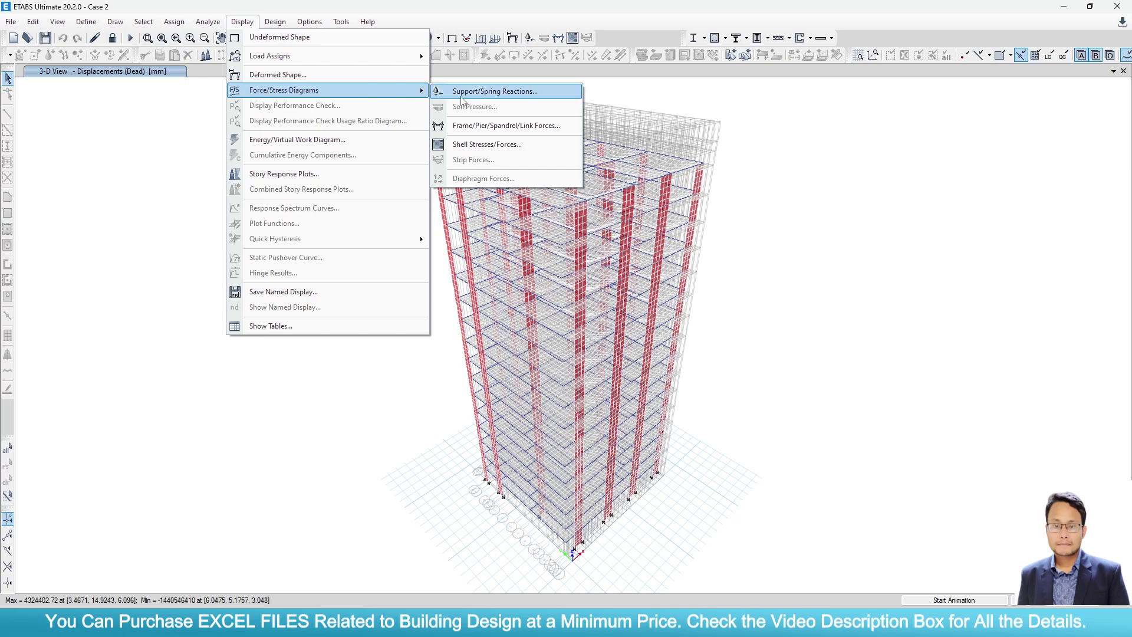
click(470, 127)
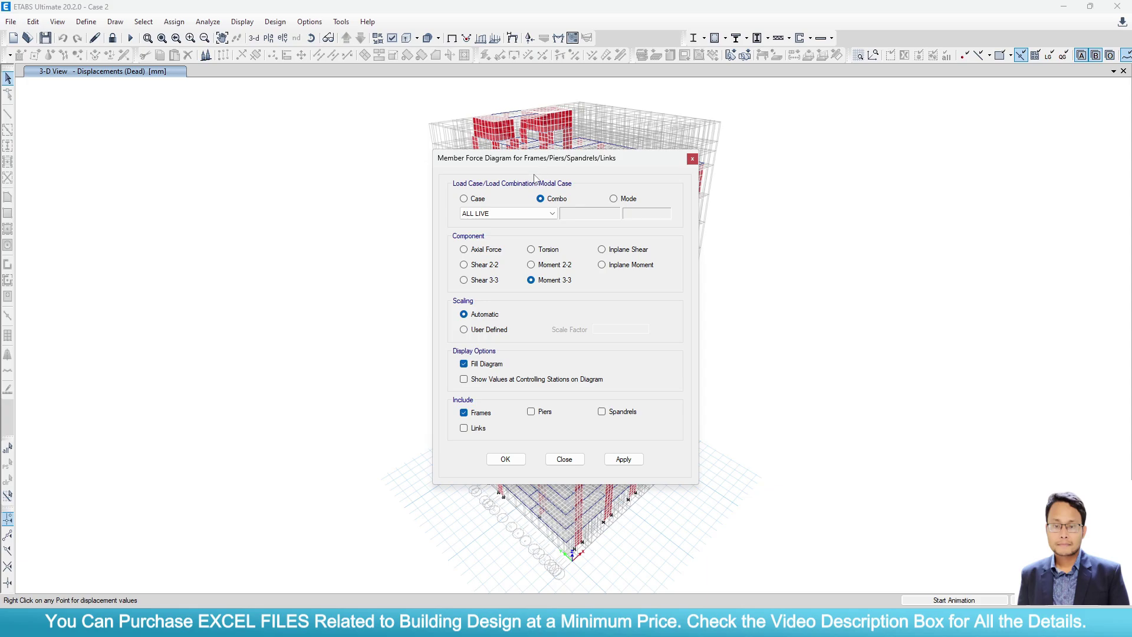
drag(530, 167, 287, 153)
click(307, 199)
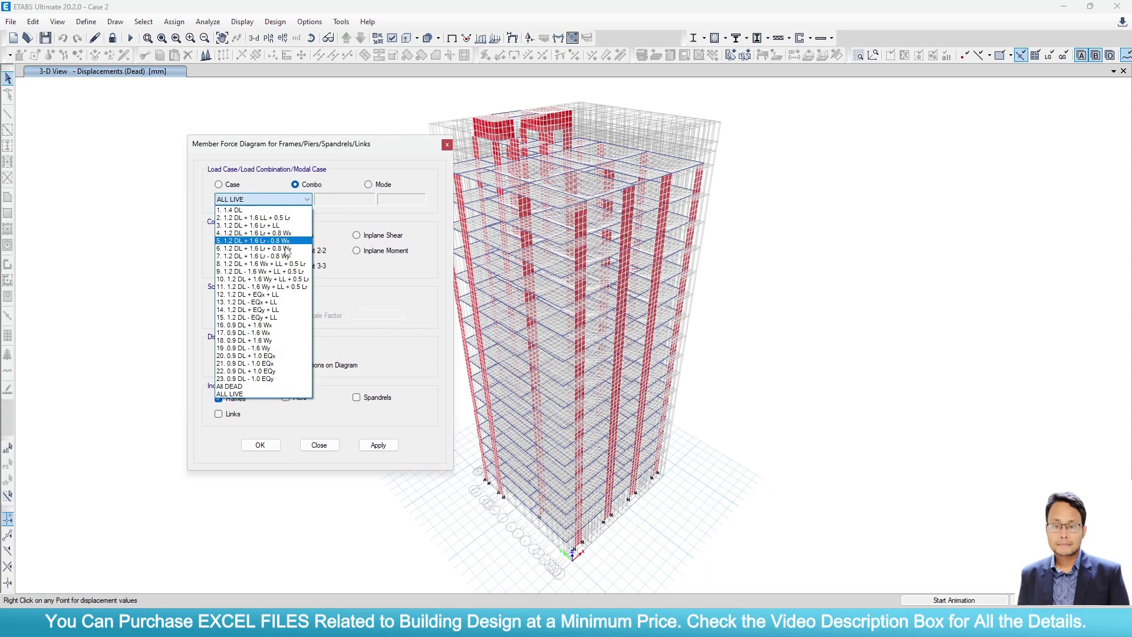
click(271, 218)
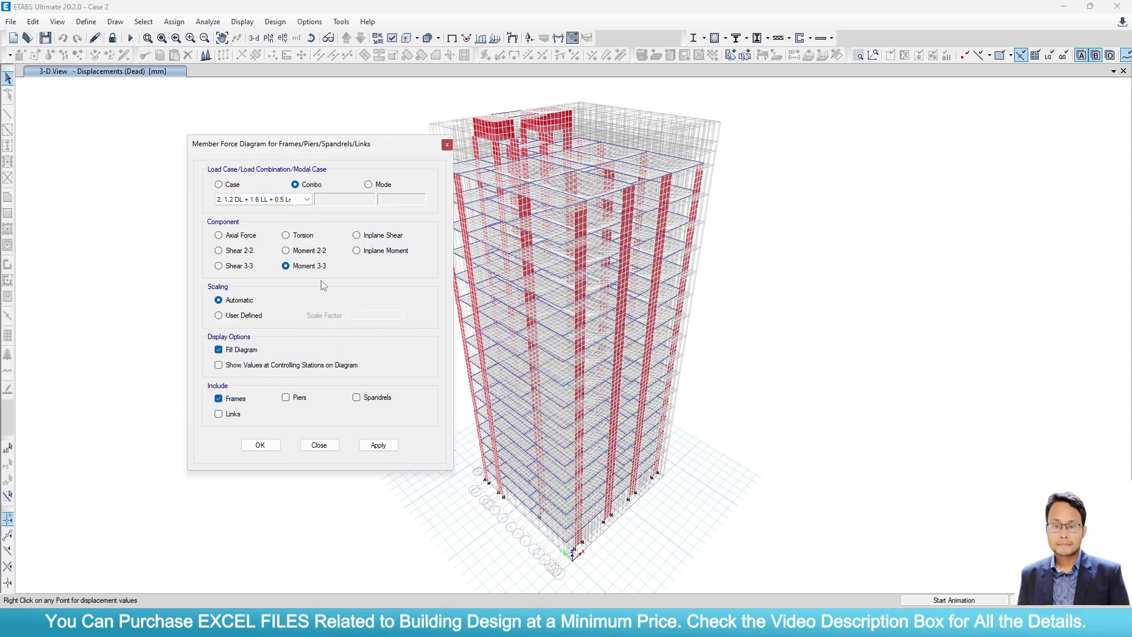
click(369, 449)
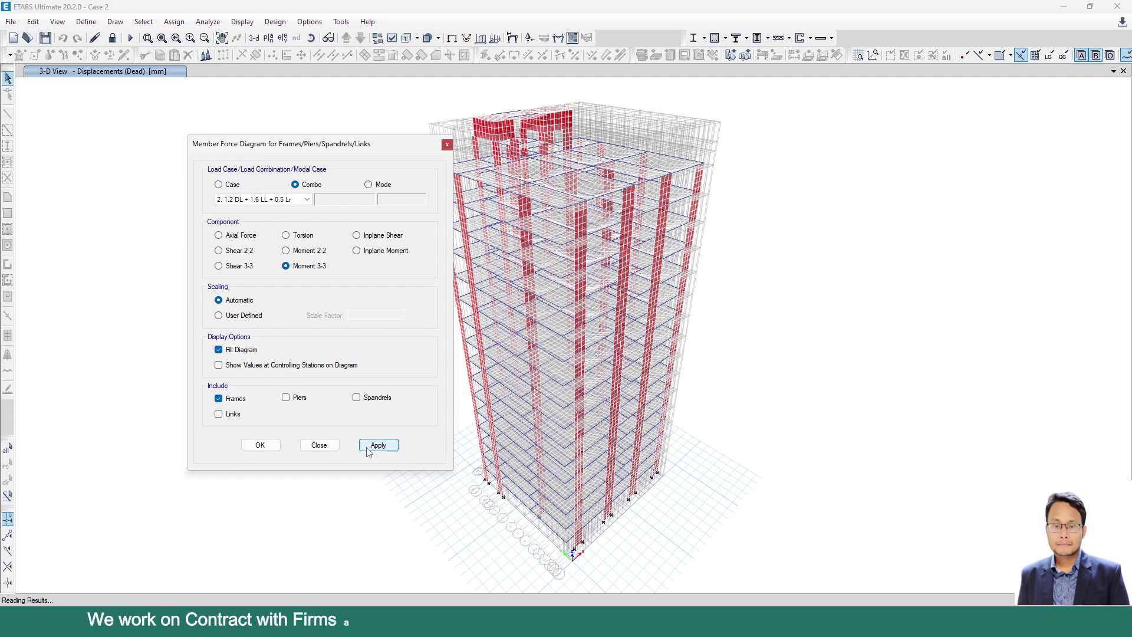
click(282, 38)
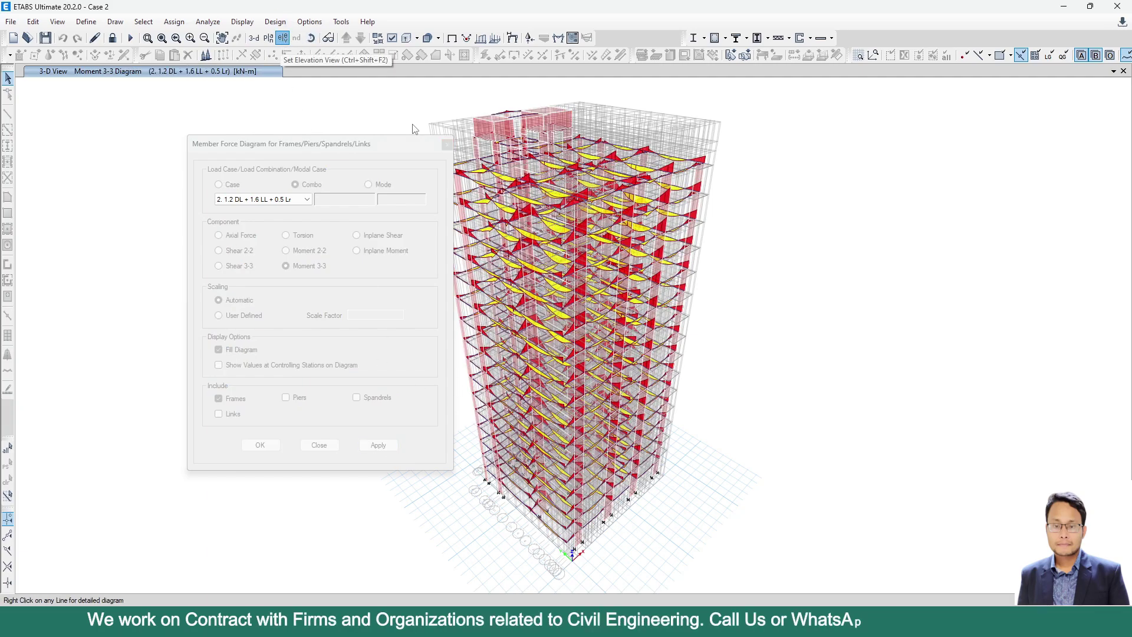
Step: Switch to the grid line A elevation, zoom into the moment diagram, and open Options
click(611, 457)
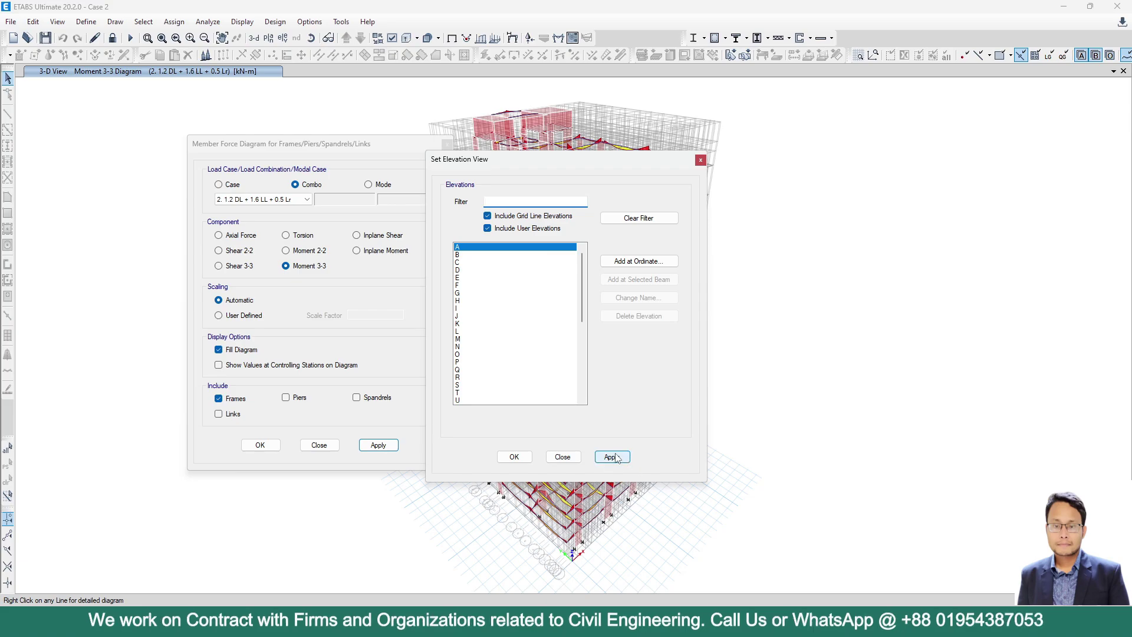
click(529, 458)
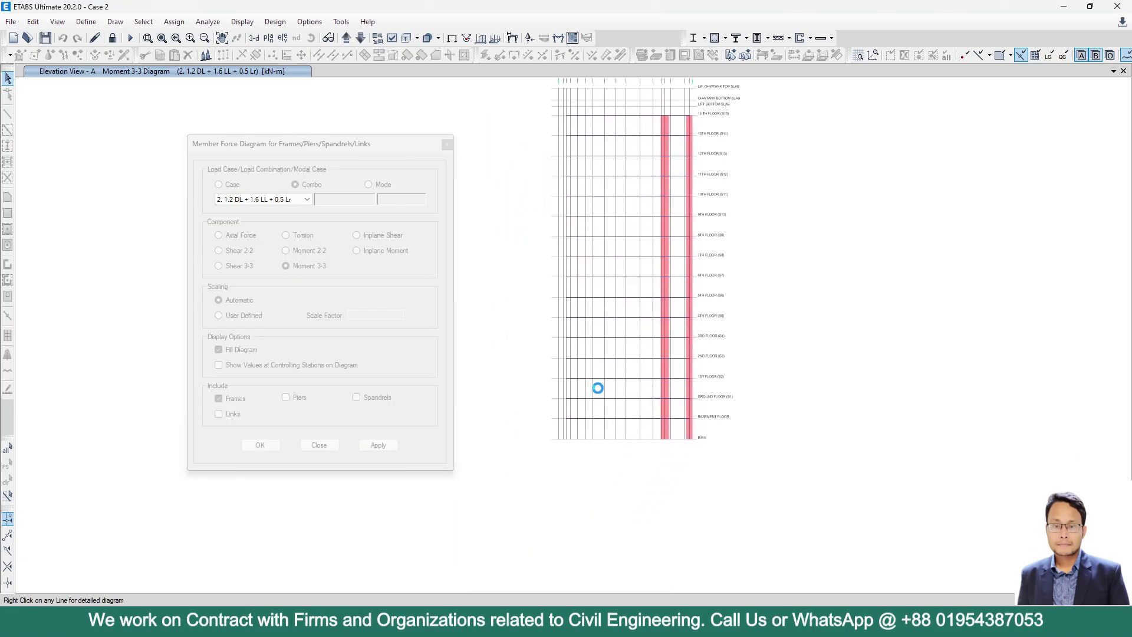
scroll(601, 429, up, 3)
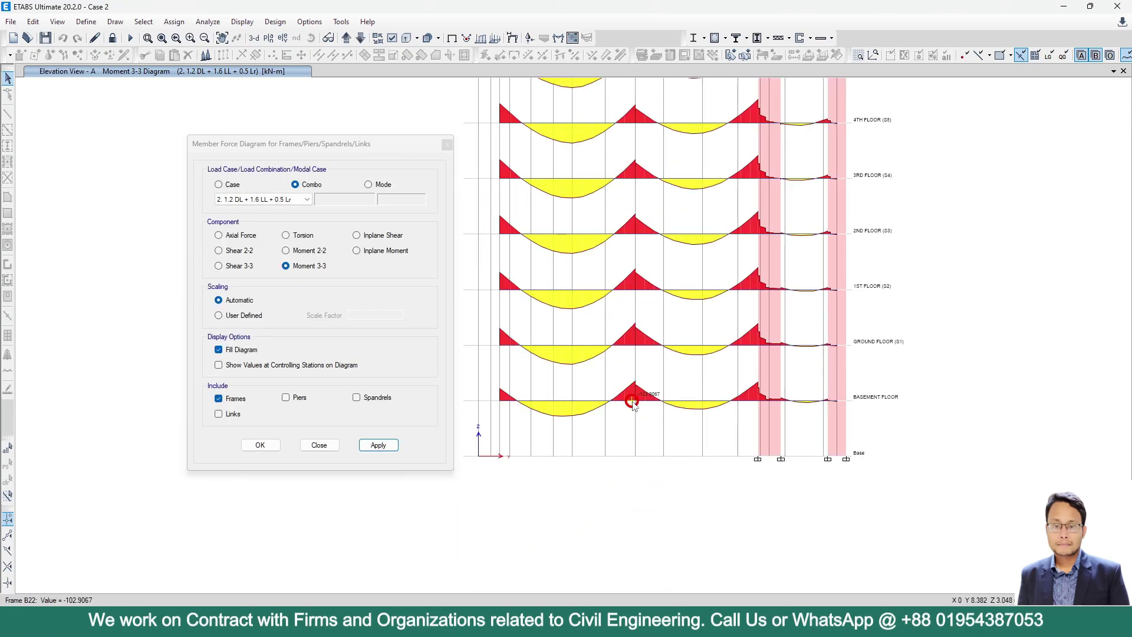
scroll(633, 402, up, 3)
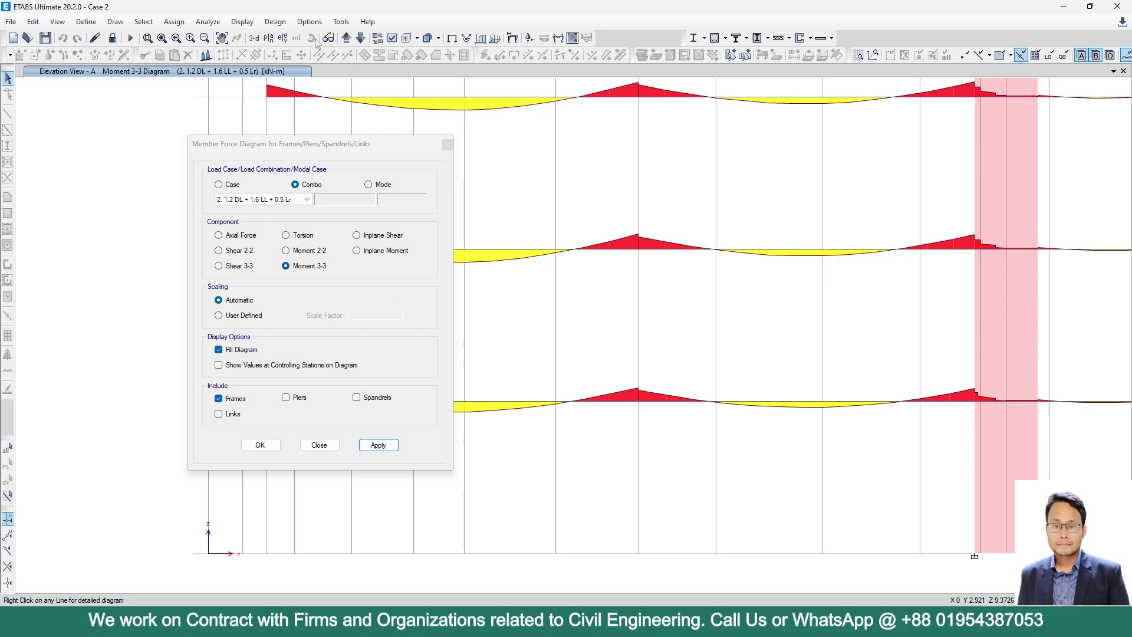
click(309, 22)
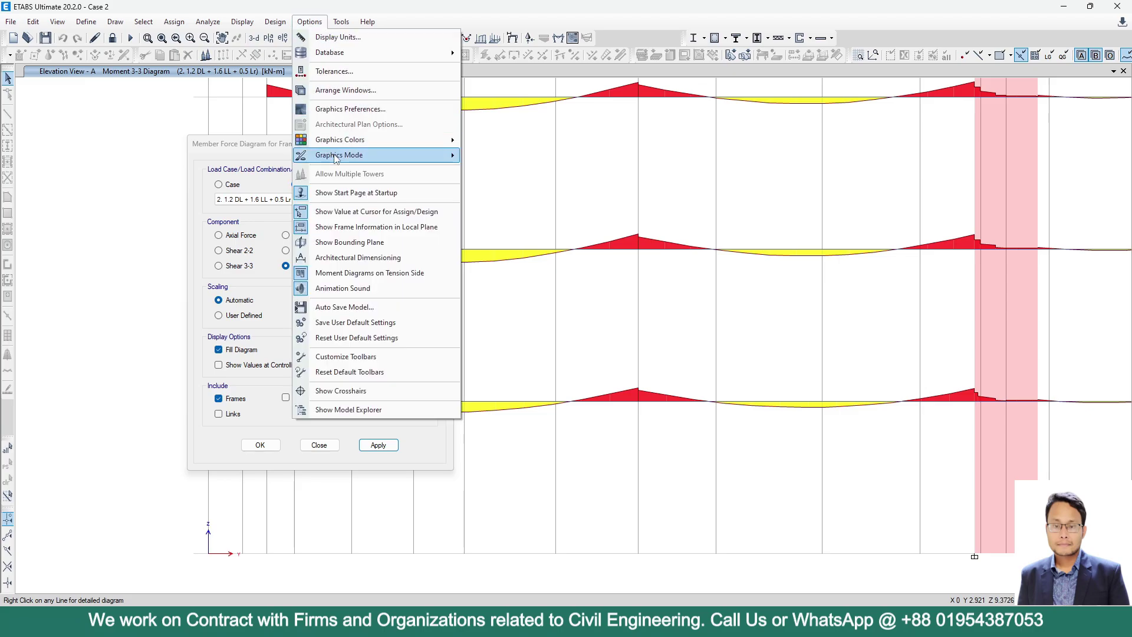
Step: Set the minimum graphic font size to 10 in Graphics Preferences
click(349, 110)
double_click(624, 243)
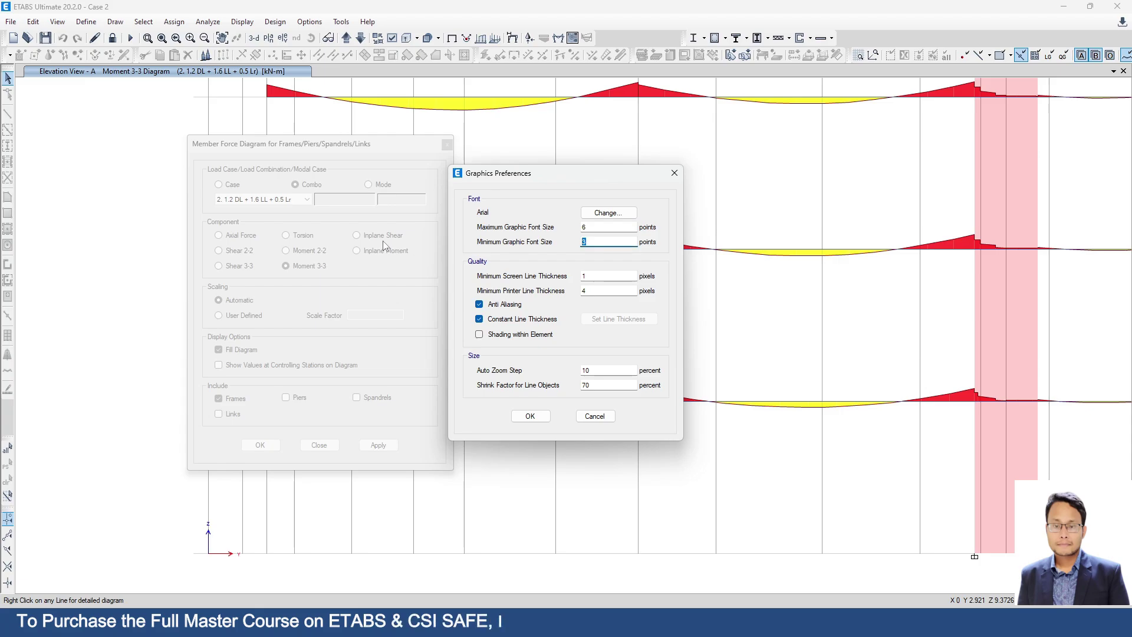
text(10)
click(530, 416)
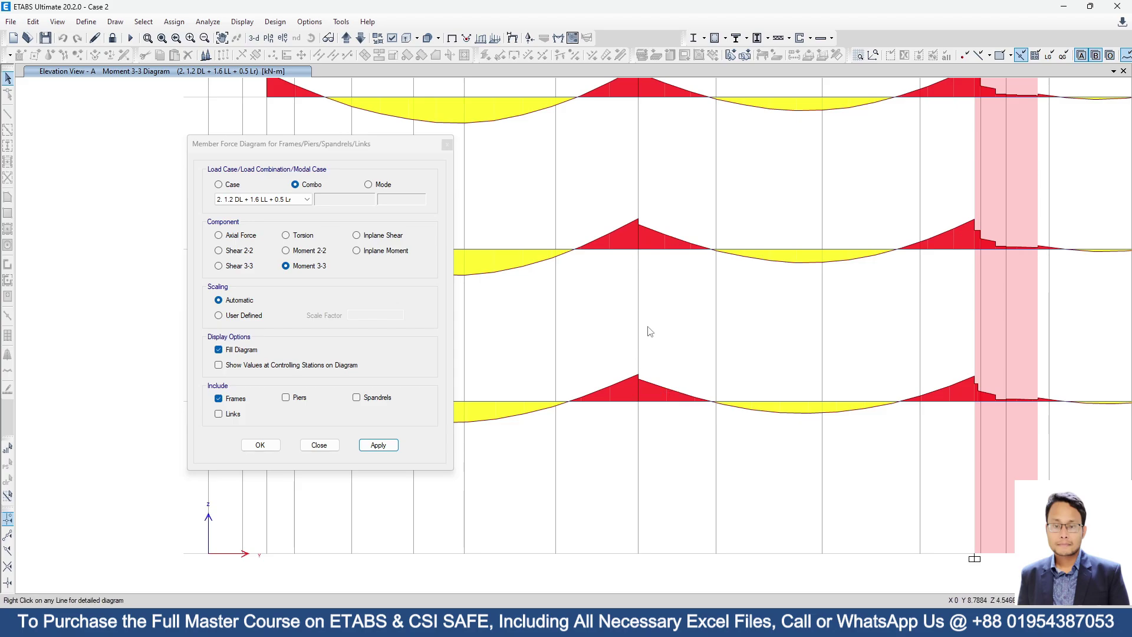
Step: Close the Member Force Diagram settings and start unlocking the model
scroll(647, 328, down, 3)
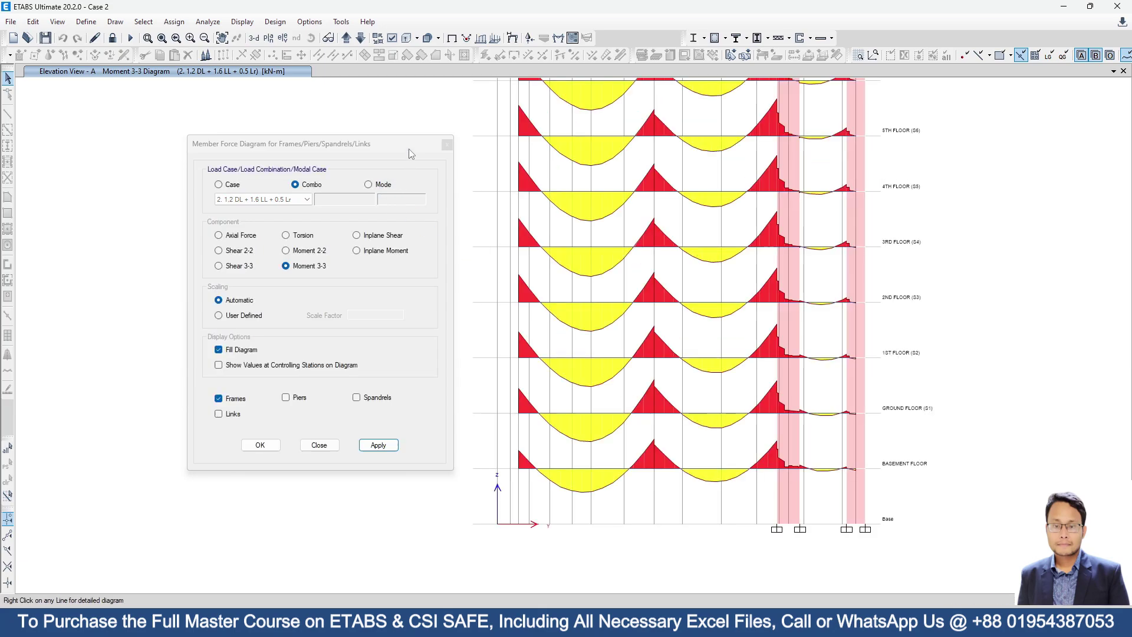
click(447, 144)
scroll(505, 309, down, 3)
scroll(481, 185, up, 3)
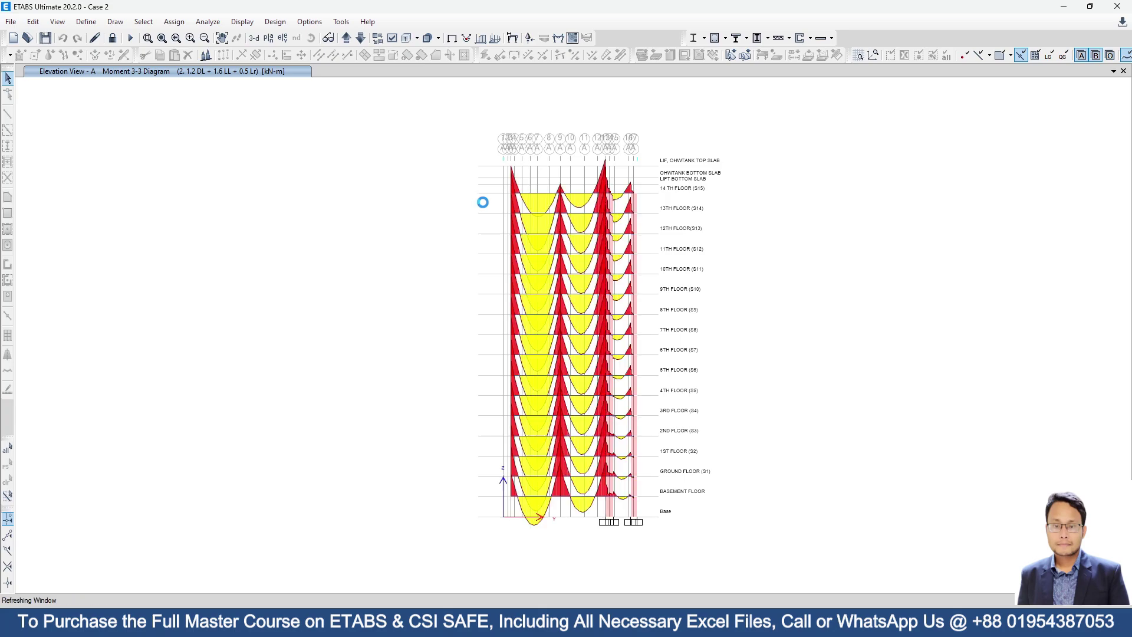
click(112, 38)
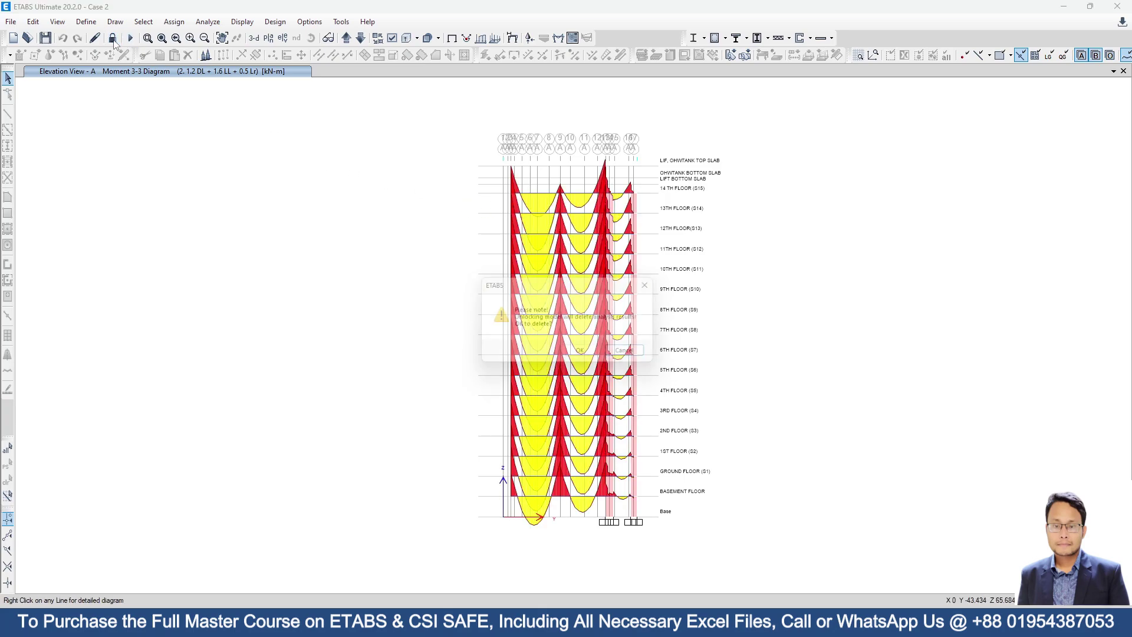
Step: Unlock the model, discarding analysis results, then select all joints in 3-D and merge them
click(593, 358)
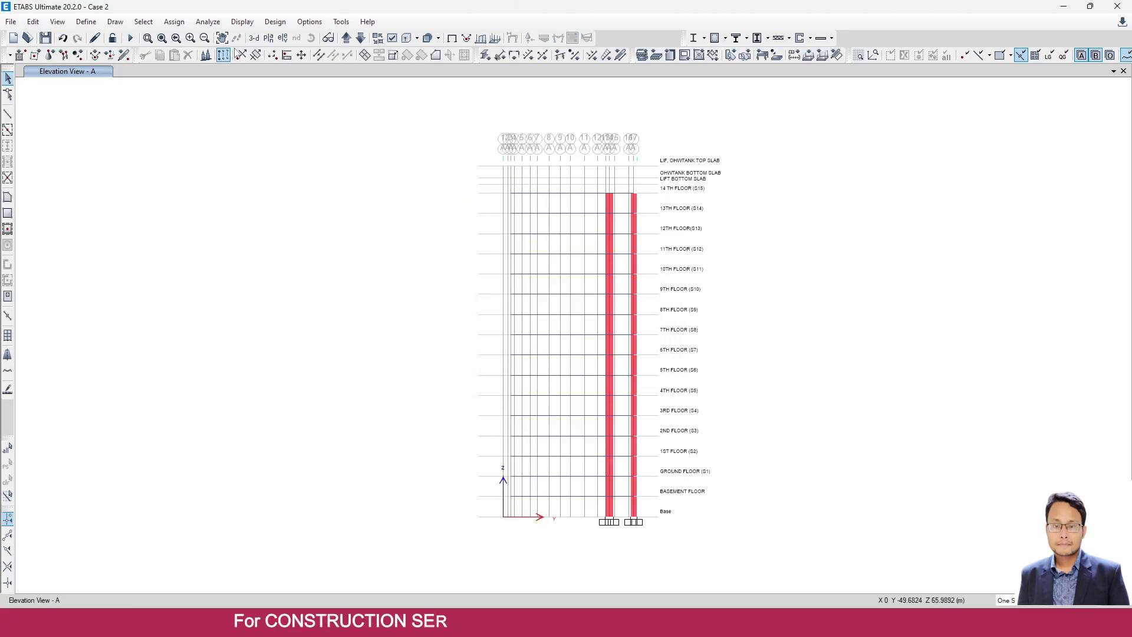
click(254, 37)
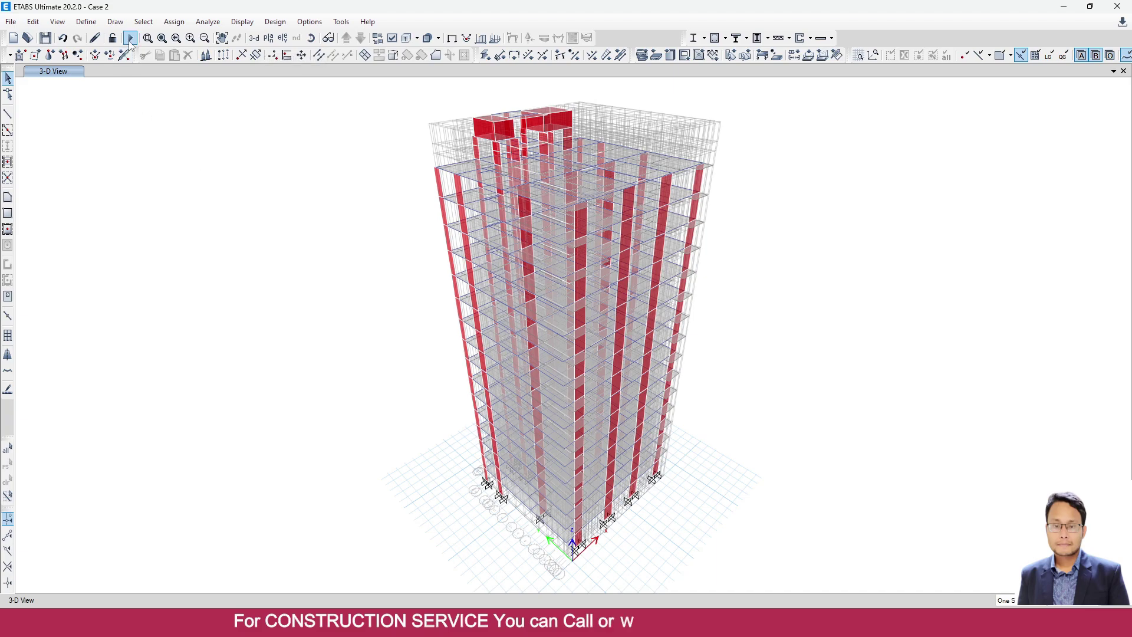
click(149, 22)
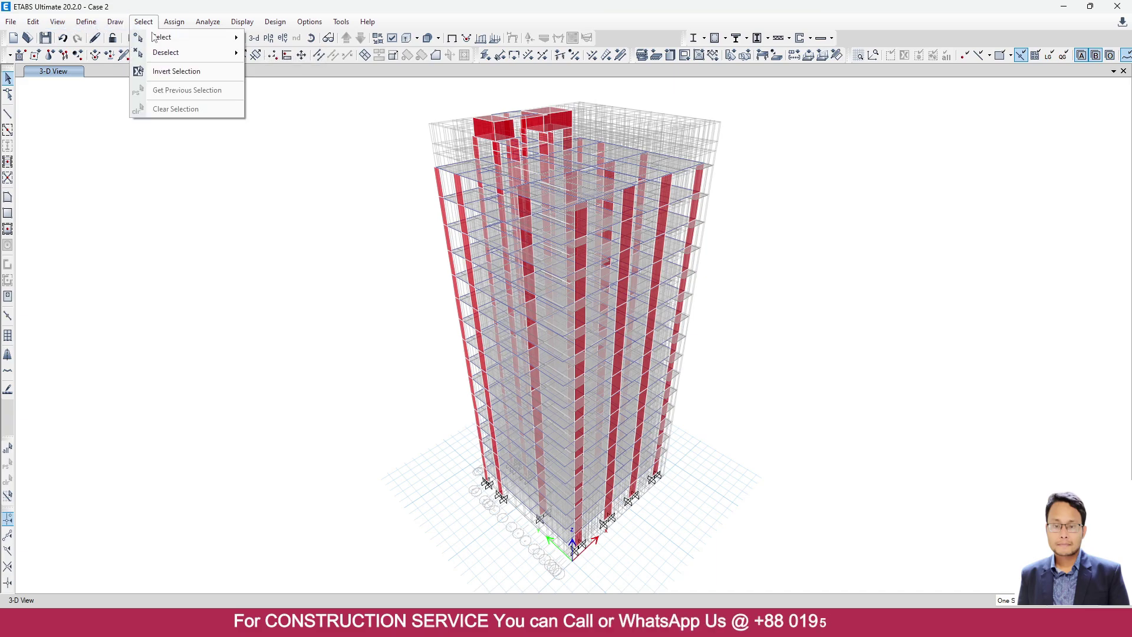
mouse_move(152, 37)
click(297, 120)
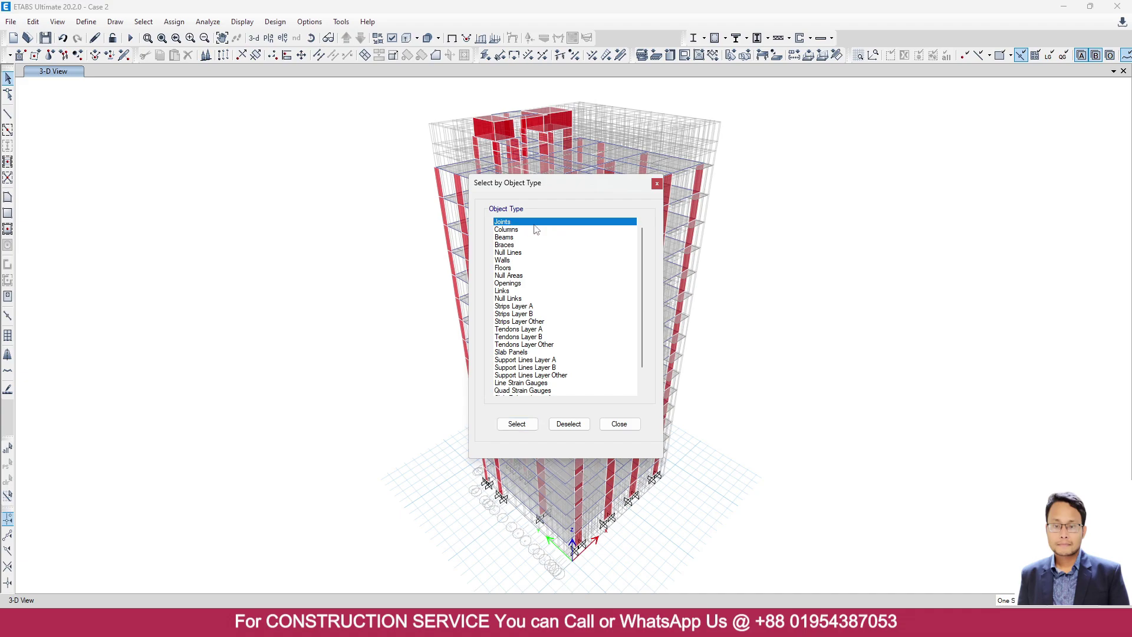
click(516, 424)
click(616, 424)
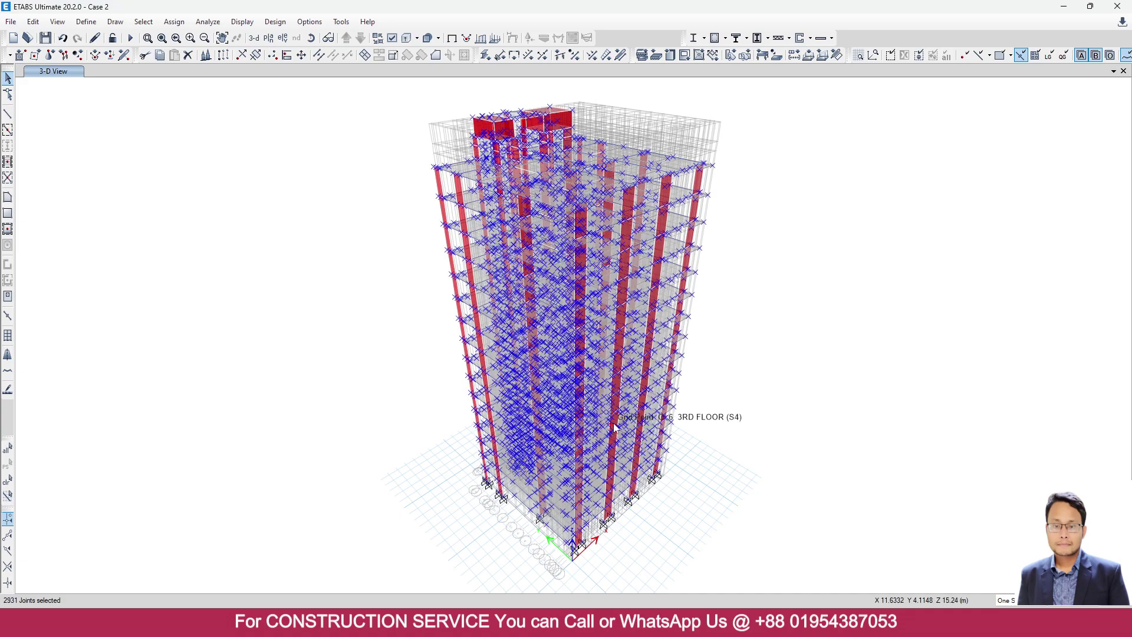
click(34, 21)
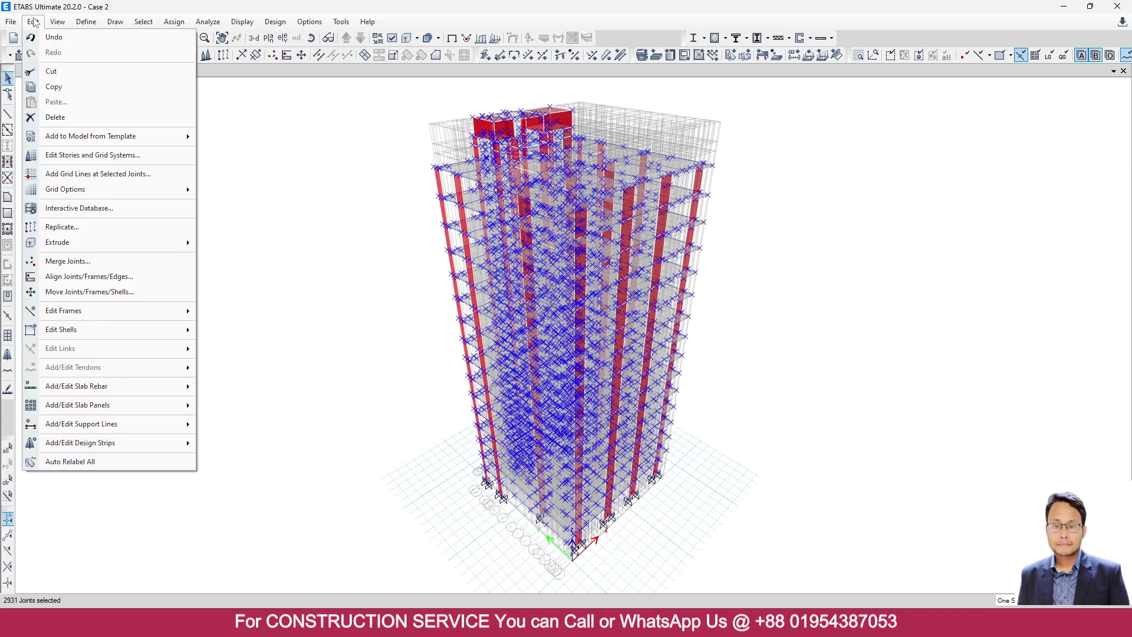
click(56, 117)
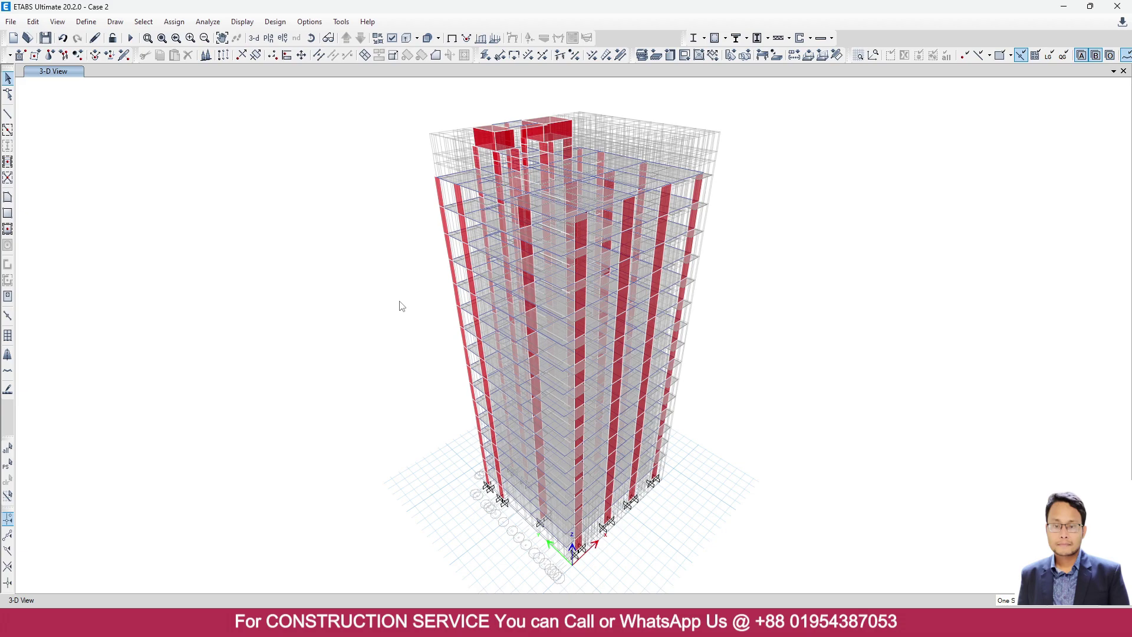
scroll(439, 270, up, 5)
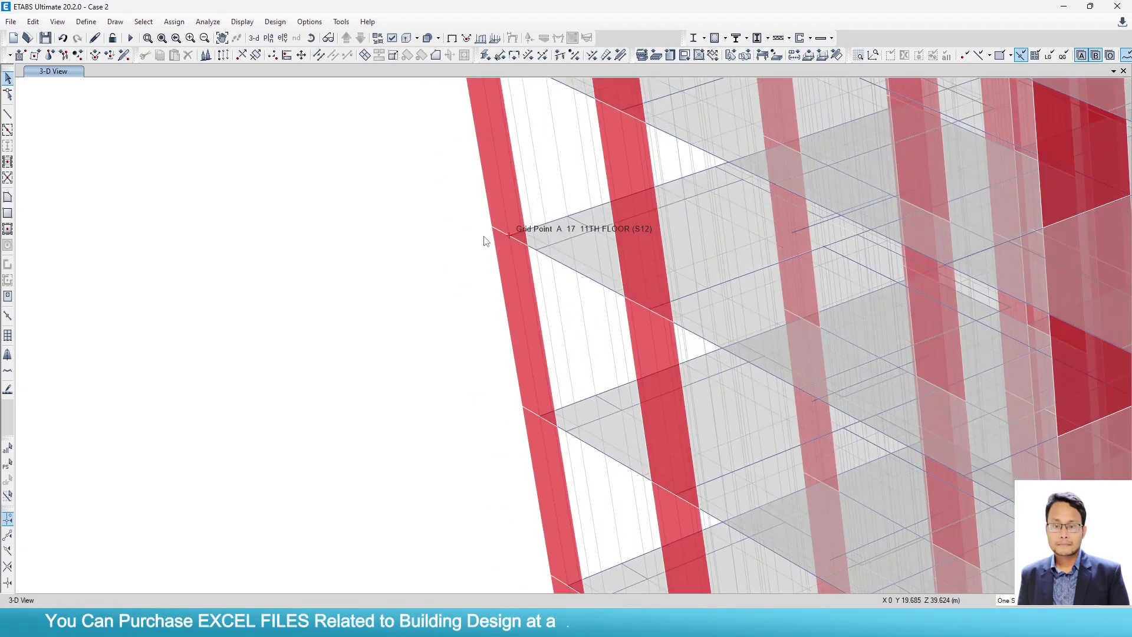
scroll(420, 237, down, 3)
scroll(422, 238, down, 3)
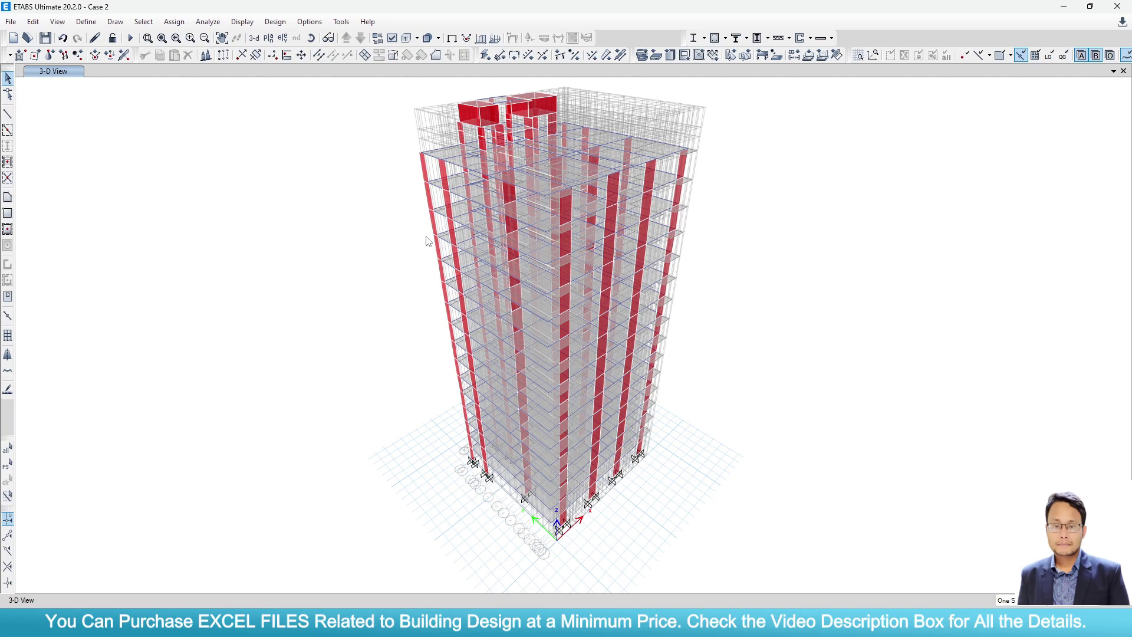
Step: Re-run the analysis on the merged Case 2 model, then bring up the elevation view choices
click(130, 40)
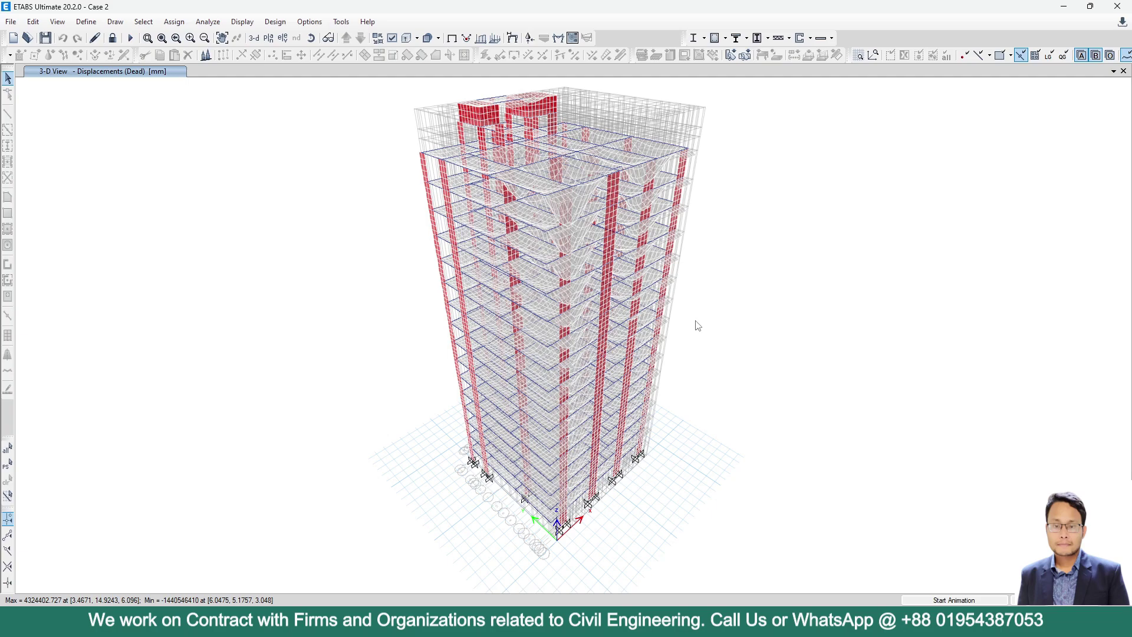
click(281, 38)
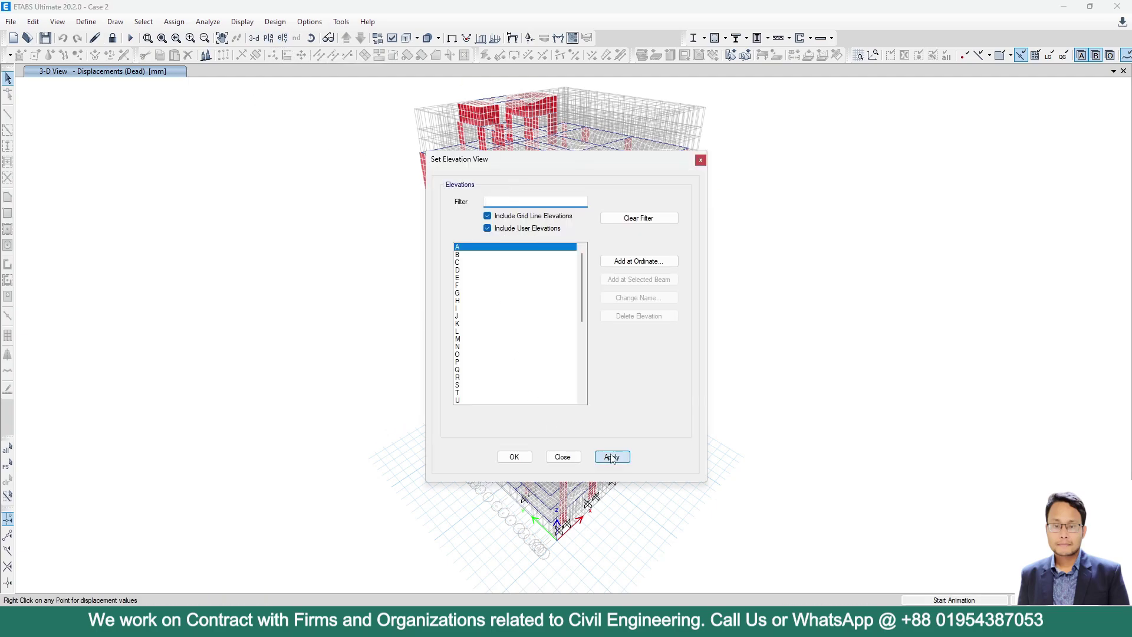
Step: Show the Combo 2 (1.2 DL + 1.6 LL + 0.5 Lr) Moment 3-3 diagram on elevation A
click(610, 457)
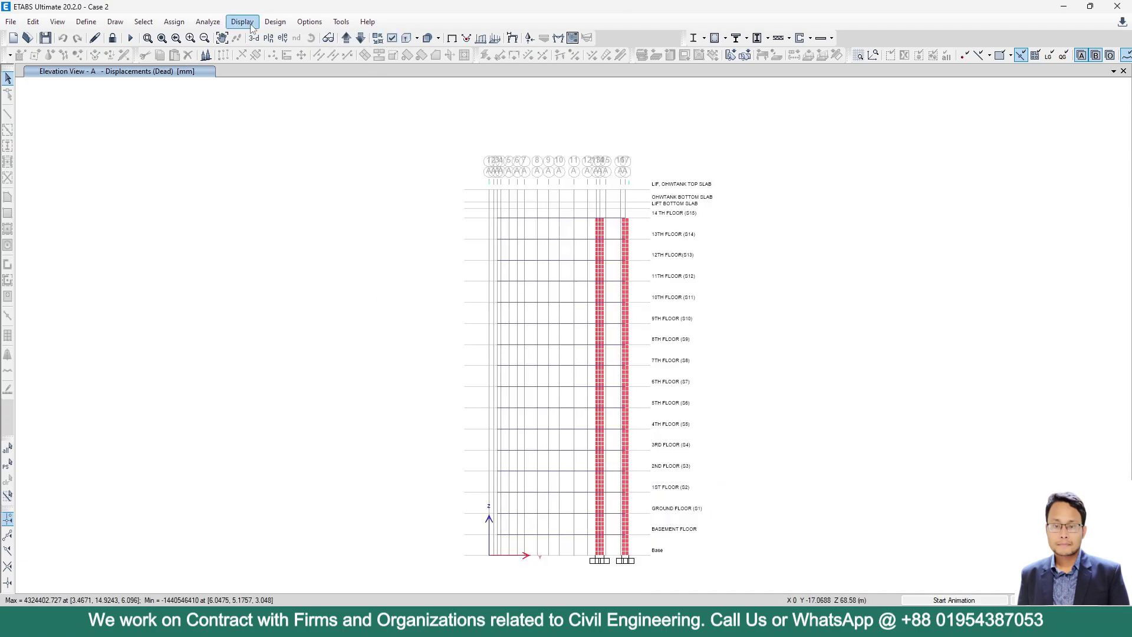
click(558, 38)
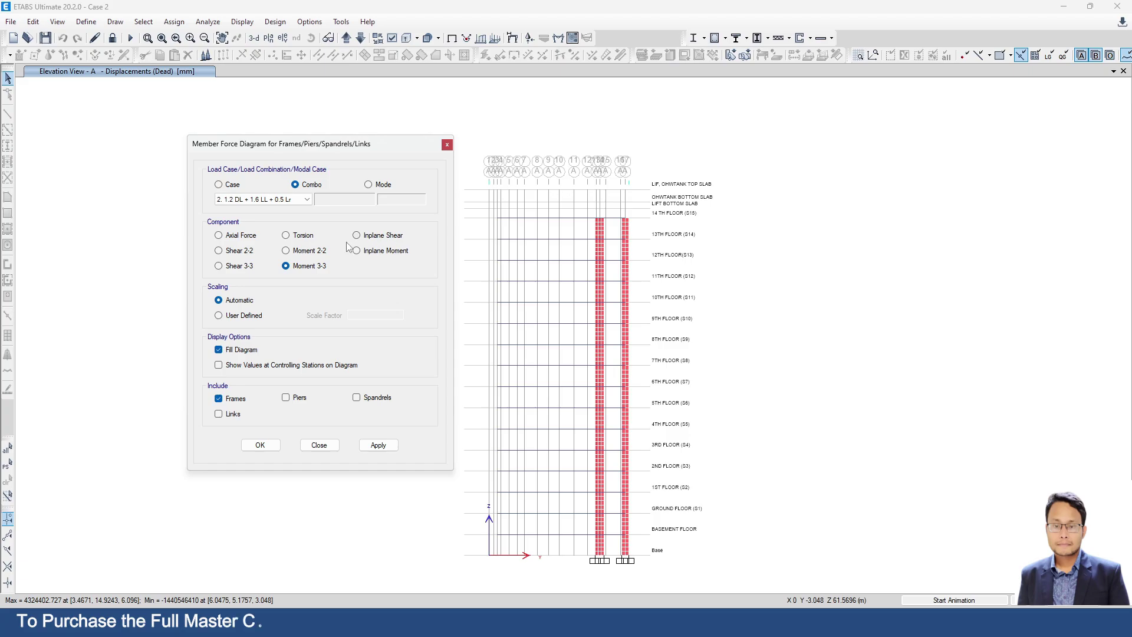
click(377, 444)
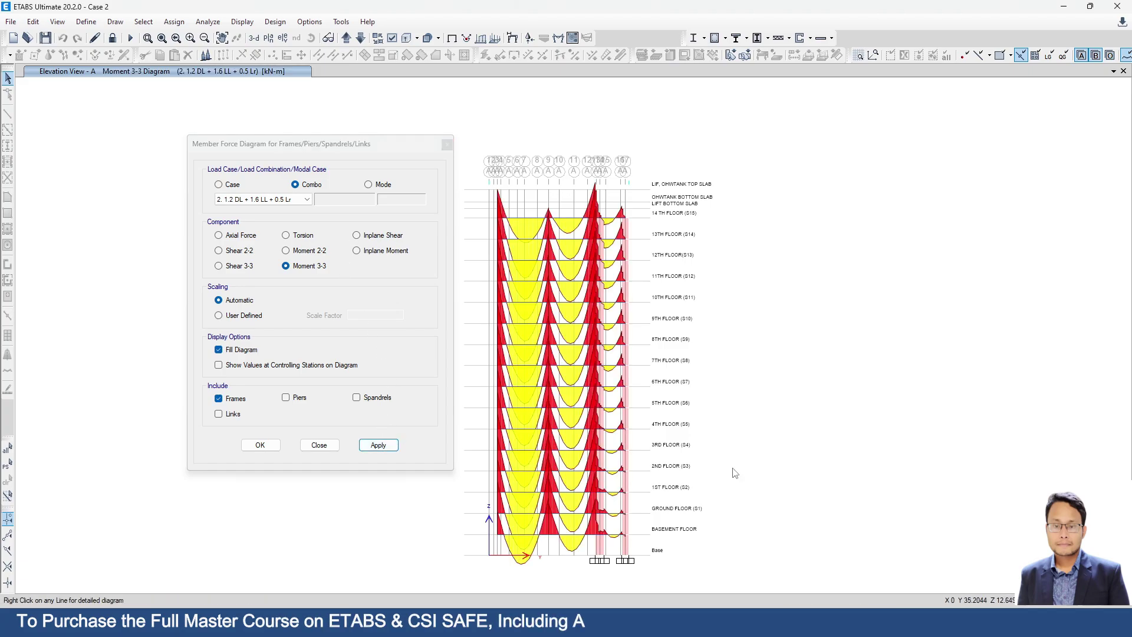
scroll(735, 473, up, 5)
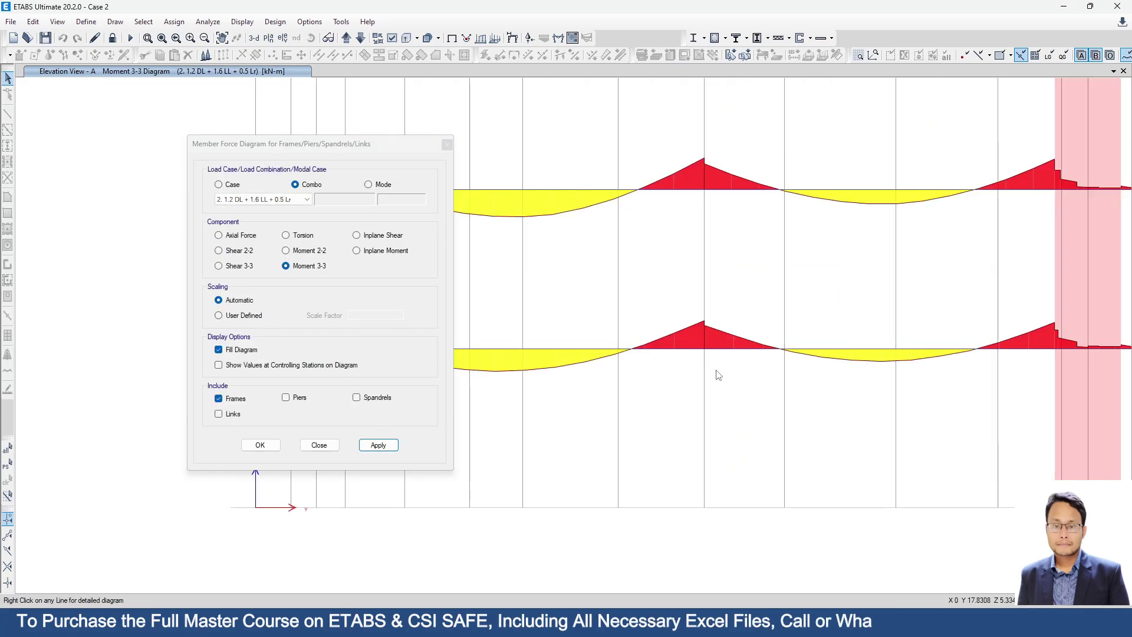
mouse_move(705, 349)
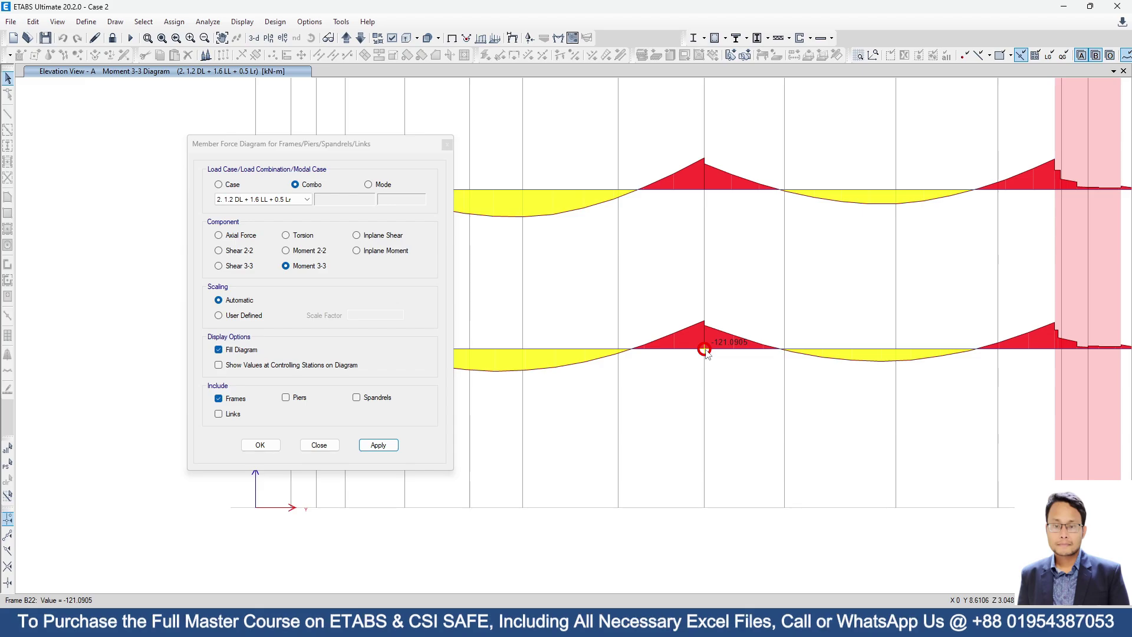
mouse_move(704, 190)
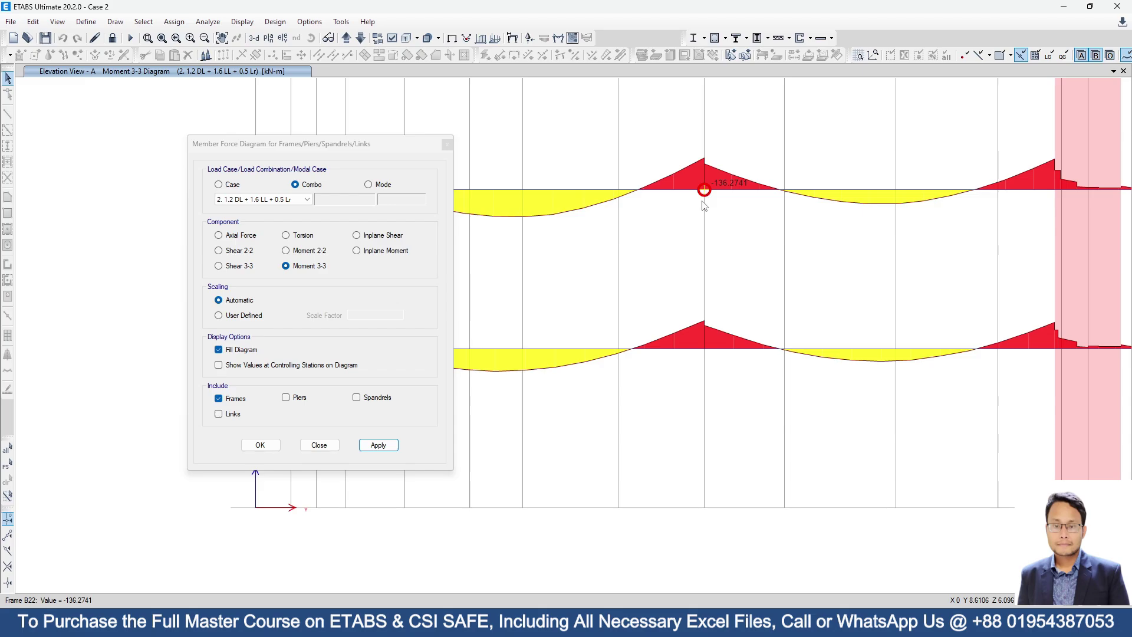
click(447, 144)
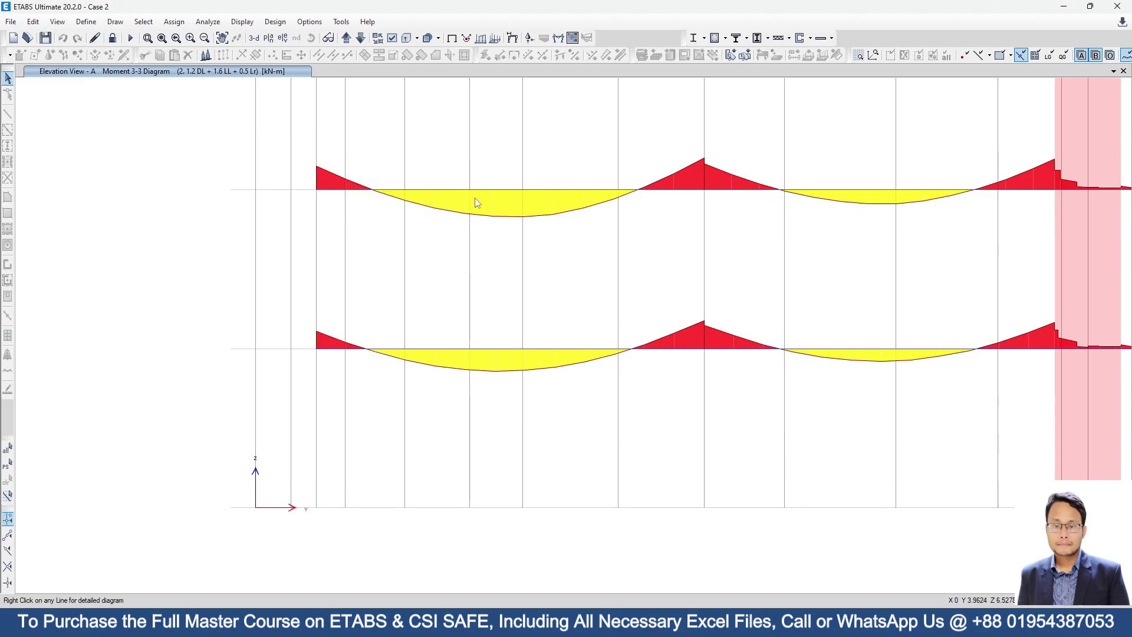
scroll(599, 406, down, 3)
middle_drag(613, 239, 616, 285)
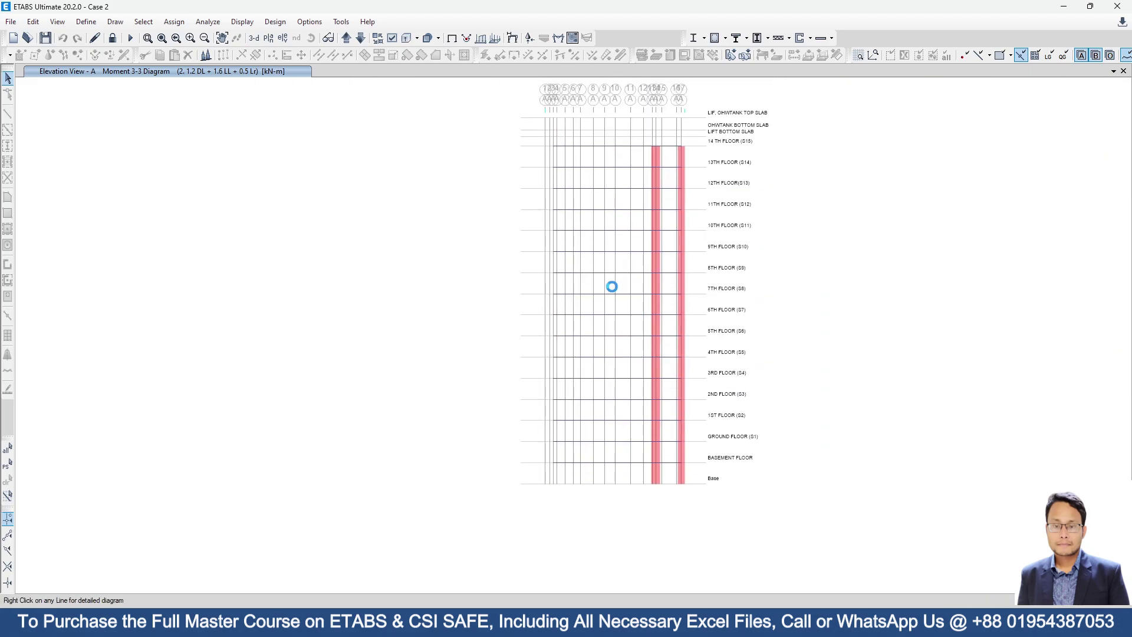